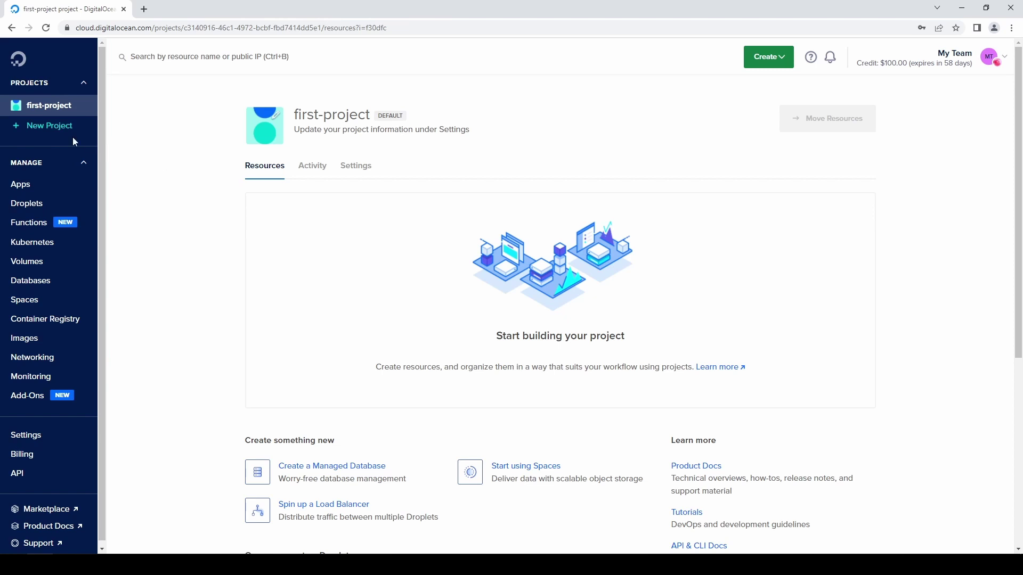
# - Create the Windows10 project with purpose 'Just trying out DigitalOcean', skipping moving existing resources
pyautogui.click(47, 126)
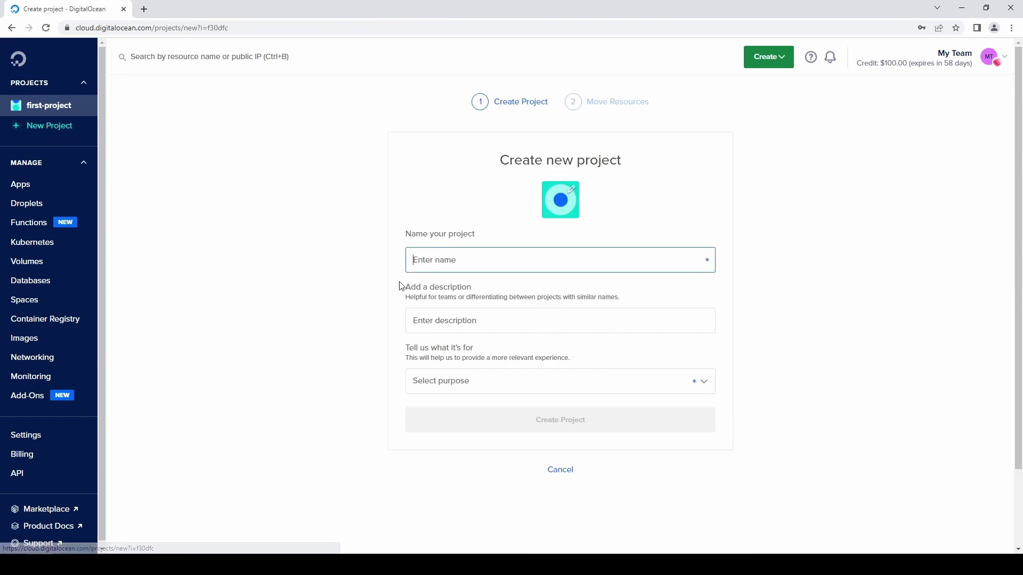
pyautogui.write('Windows10')
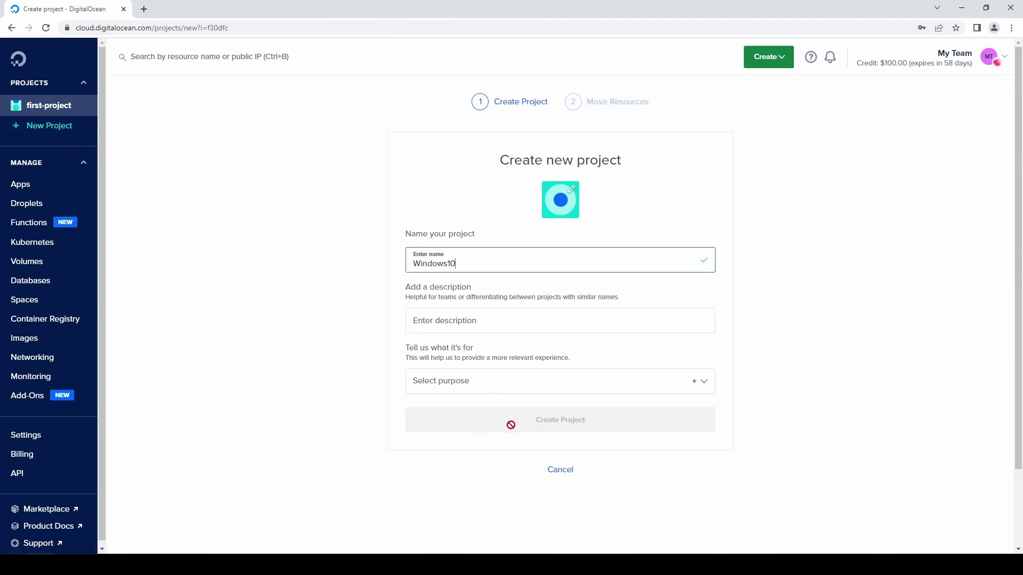
pyautogui.click(474, 384)
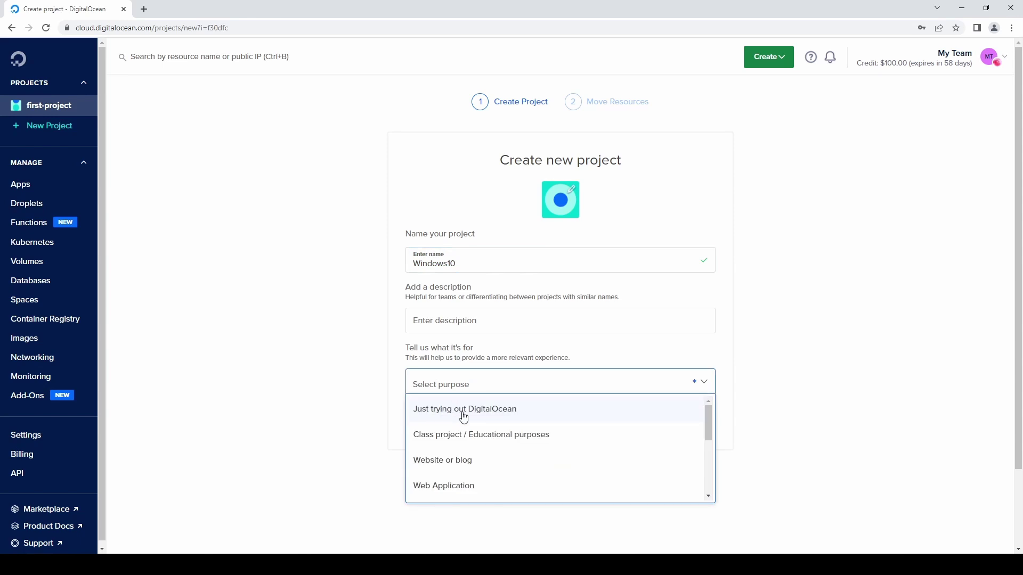
pyautogui.click(446, 415)
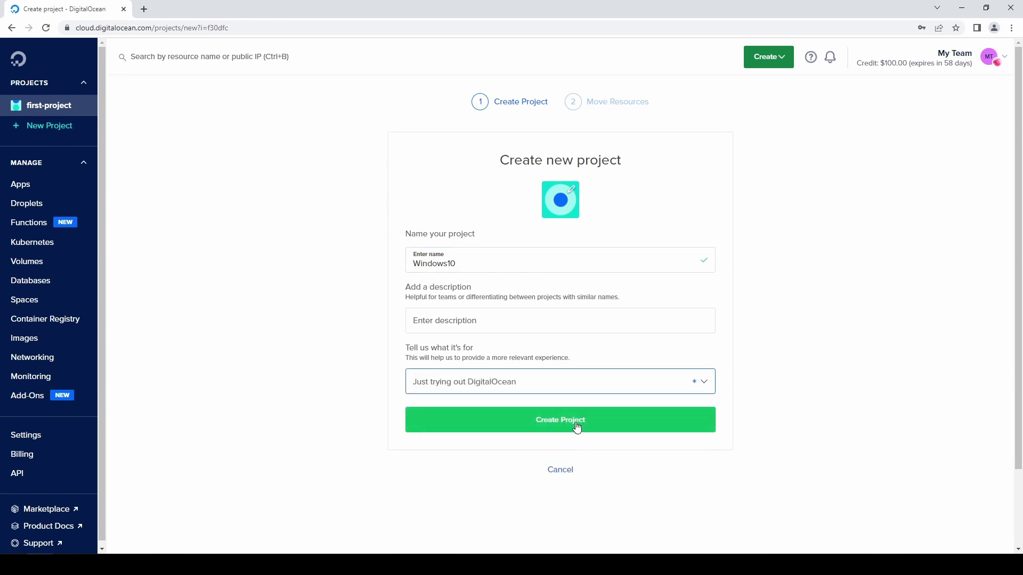
pyautogui.click(531, 420)
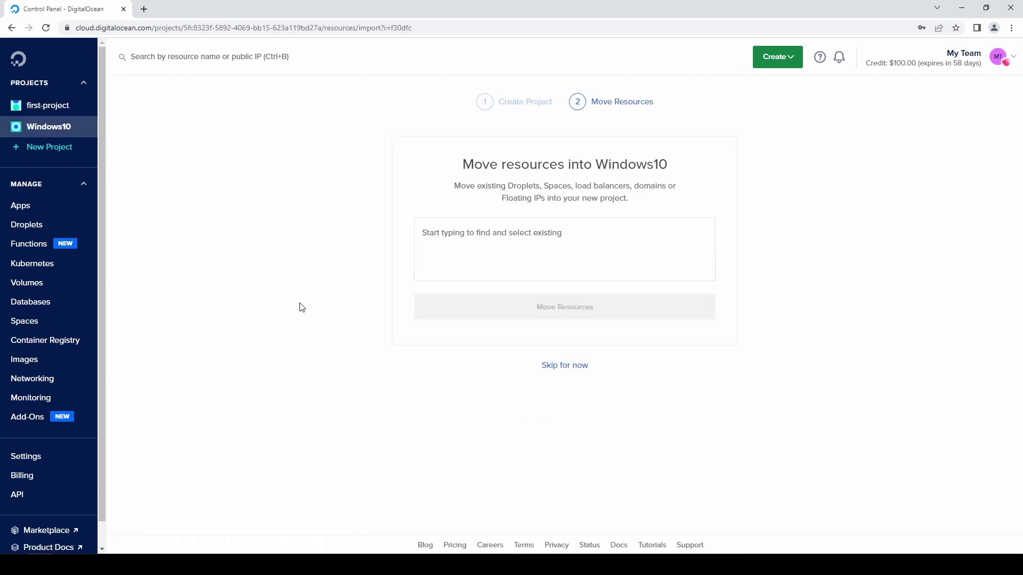
pyautogui.click(573, 365)
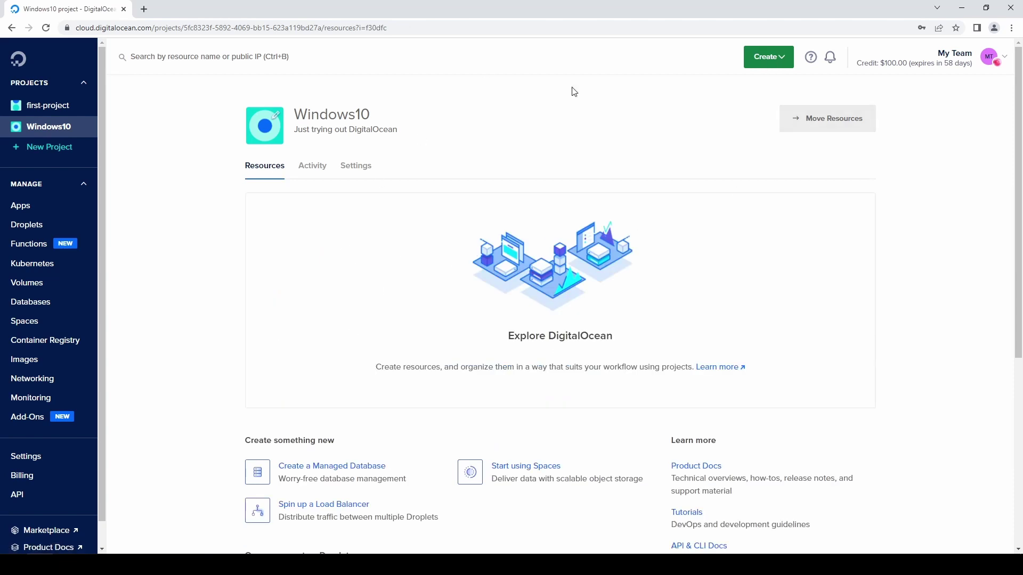
pyautogui.click(756, 63)
# - Start a new droplet on the CPU-Optimized $80/mo plan with 8 GB and 4 CPUs
pyautogui.click(735, 88)
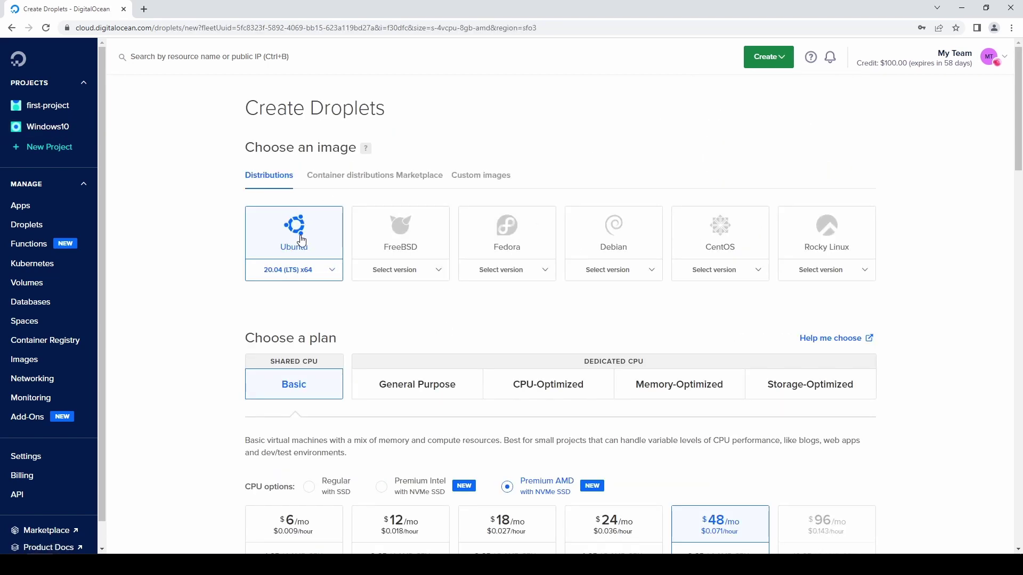
pyautogui.scroll(-1, 480, 350)
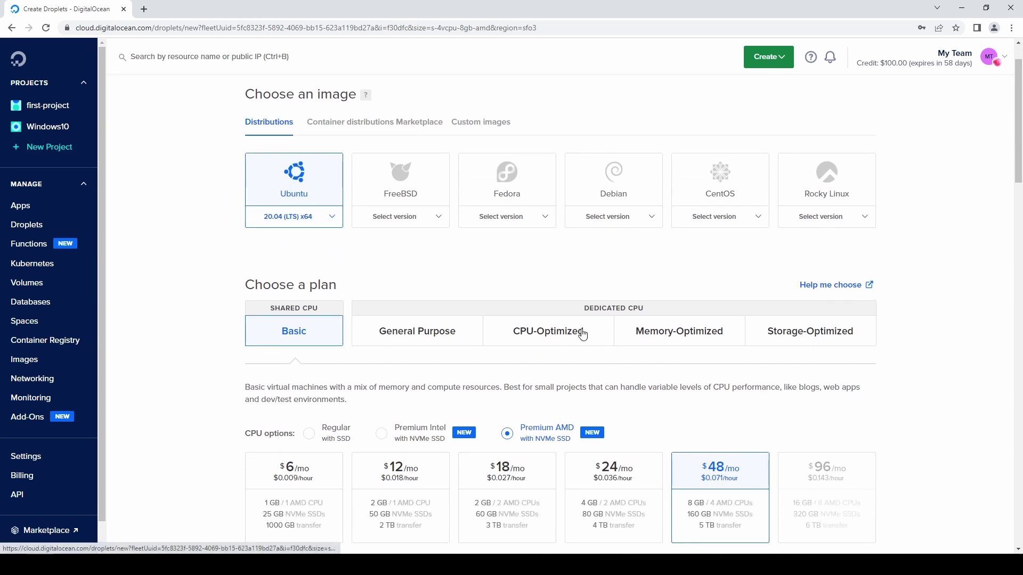
pyautogui.scroll(-1, 553, 331)
pyautogui.scroll(1, 553, 331)
pyautogui.click(557, 337)
pyautogui.scroll(-1, 556, 338)
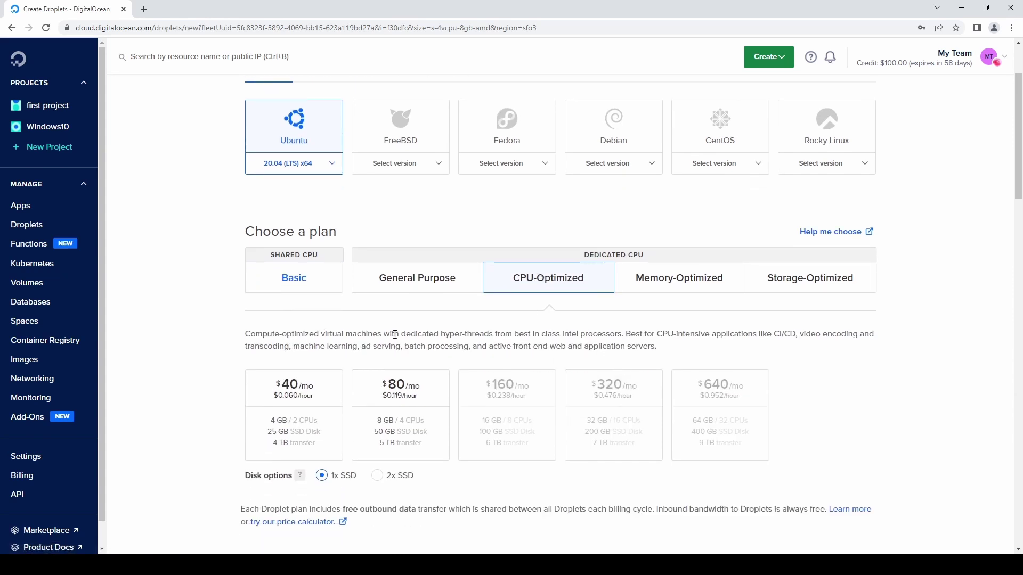
pyautogui.click(391, 410)
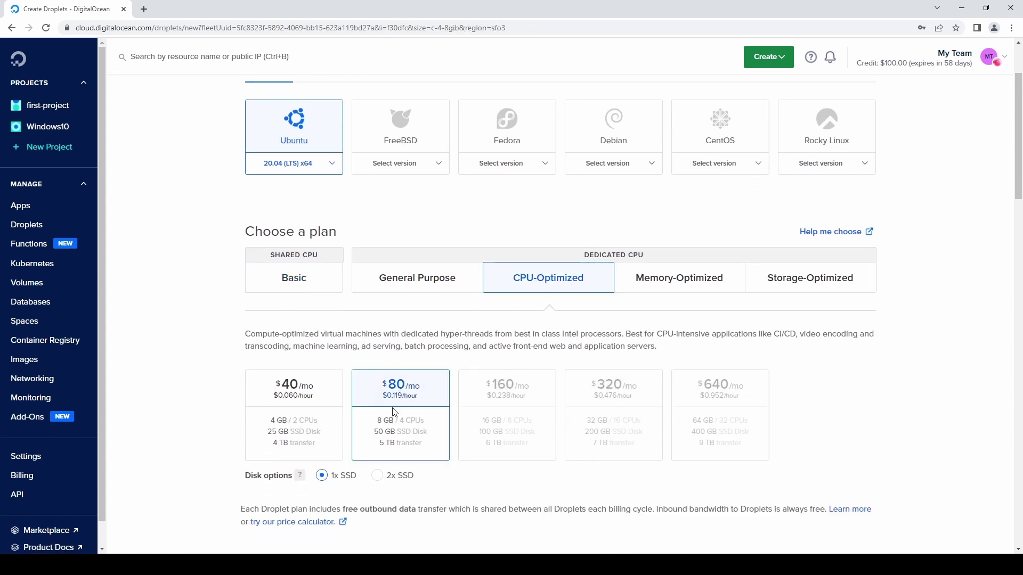
# - Place the droplet in Amsterdam 3 and use password authentication instead of SSH keys
pyautogui.scroll(-1, 411, 421)
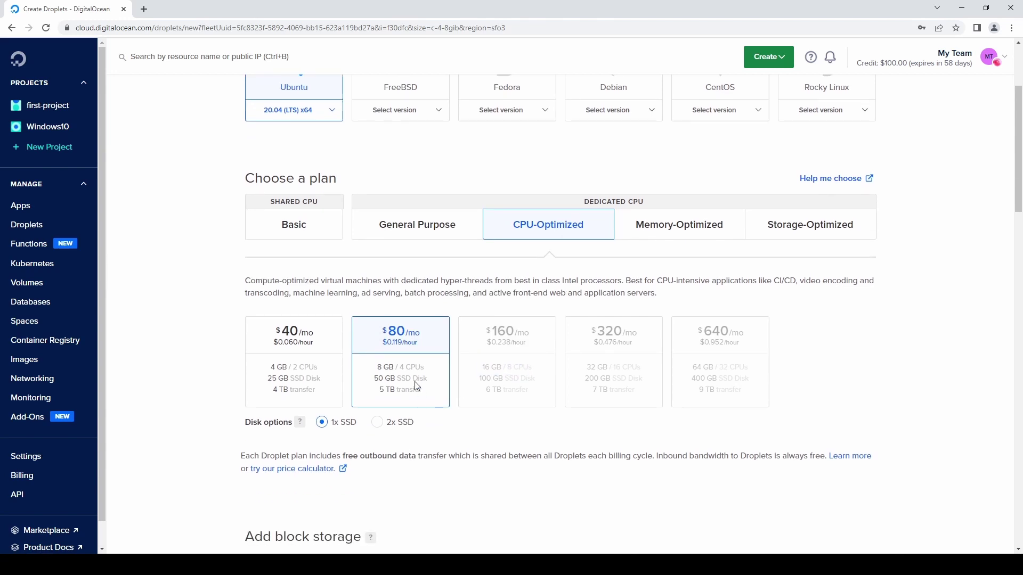
pyautogui.scroll(-1, 444, 431)
pyautogui.scroll(-1, 444, 432)
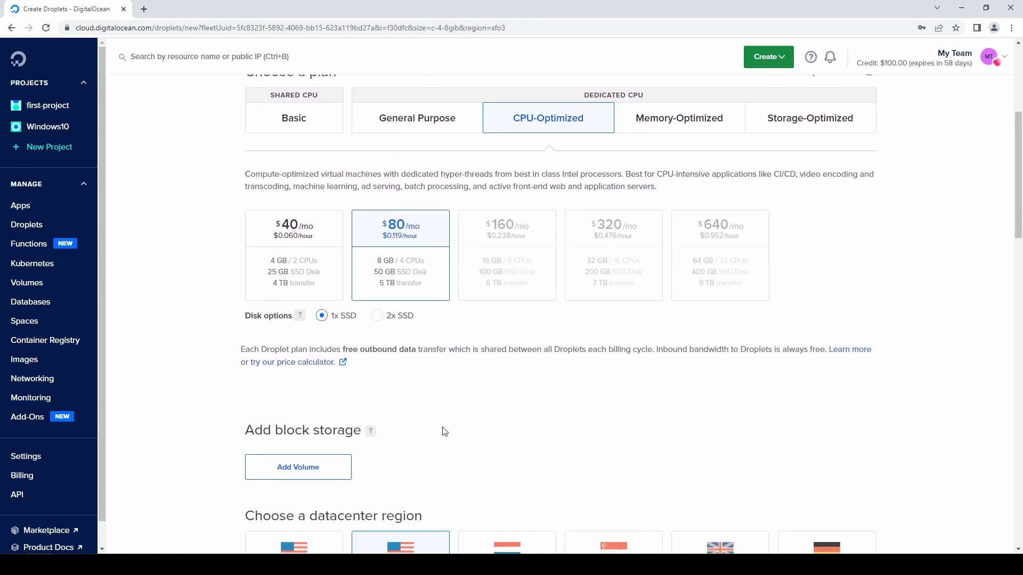
pyautogui.scroll(-4, 444, 429)
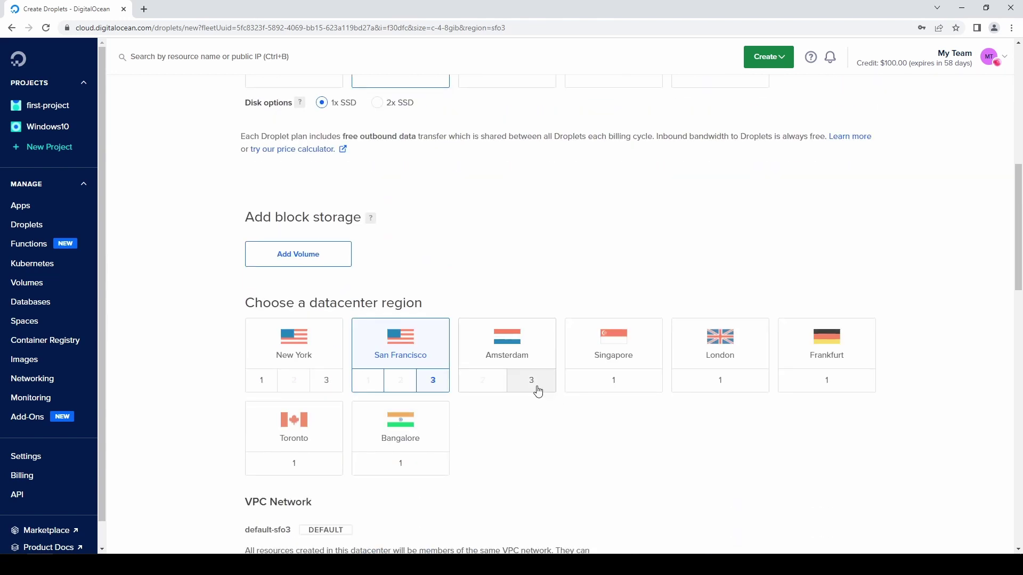
pyautogui.click(536, 390)
pyautogui.scroll(-3, 549, 426)
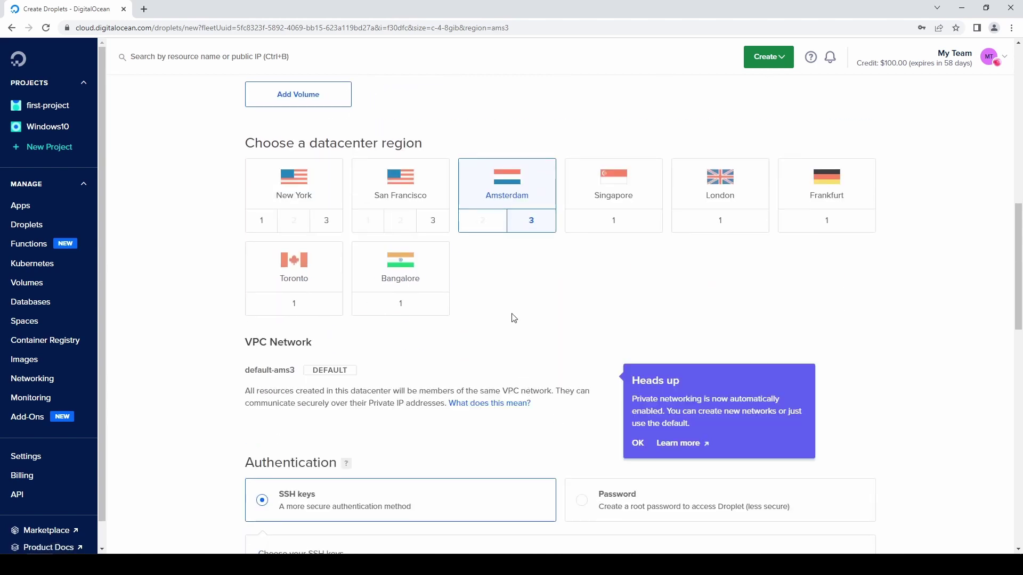
pyautogui.scroll(-1, 513, 309)
pyautogui.scroll(-1, 533, 330)
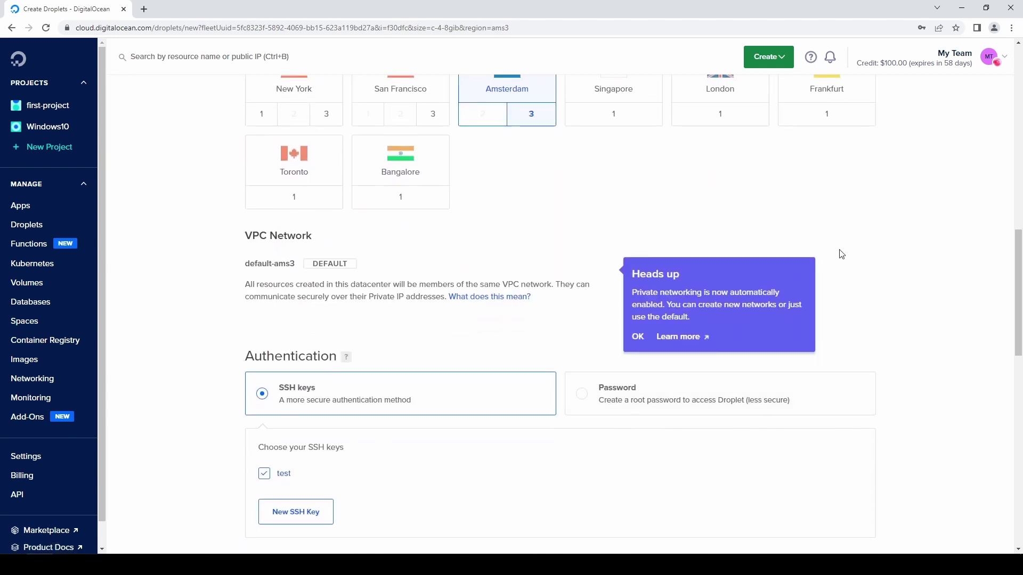
pyautogui.scroll(1, 543, 229)
pyautogui.scroll(-2, 543, 230)
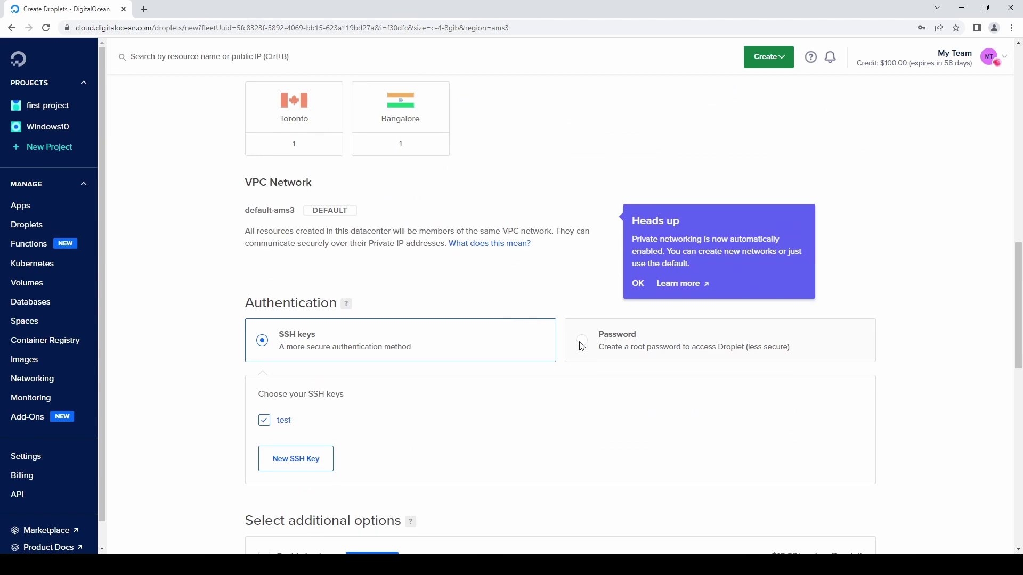
pyautogui.click(581, 340)
# - Enter the root password and create the droplet
pyautogui.scroll(-2, 459, 391)
pyautogui.click(294, 308)
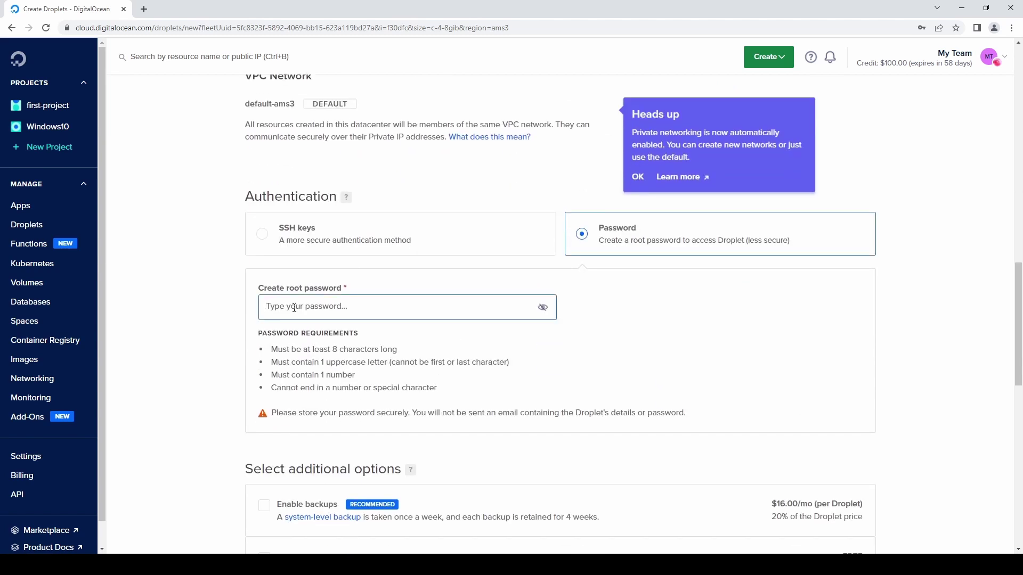
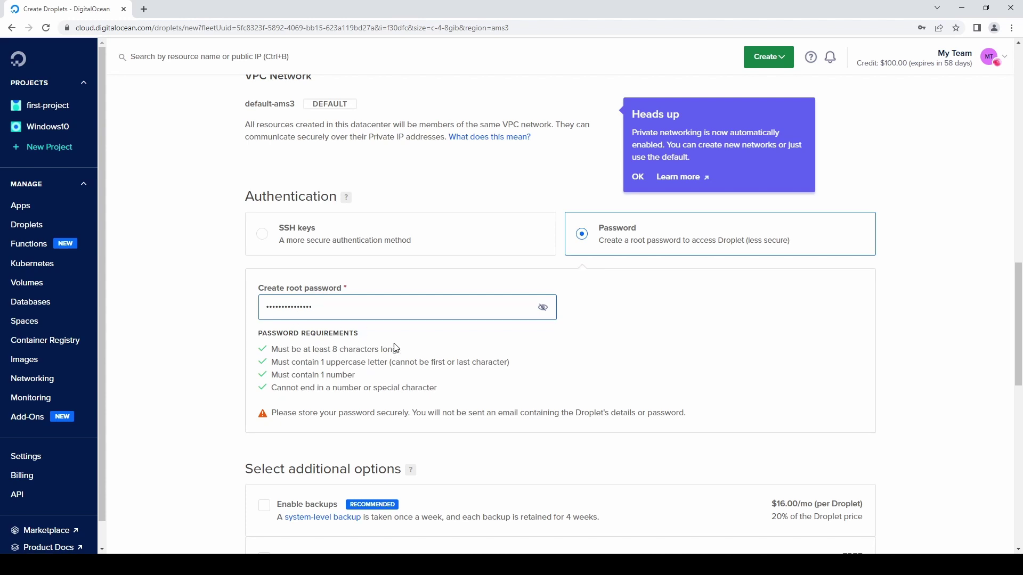
pyautogui.scroll(-5, 479, 364)
pyautogui.scroll(-6, 478, 365)
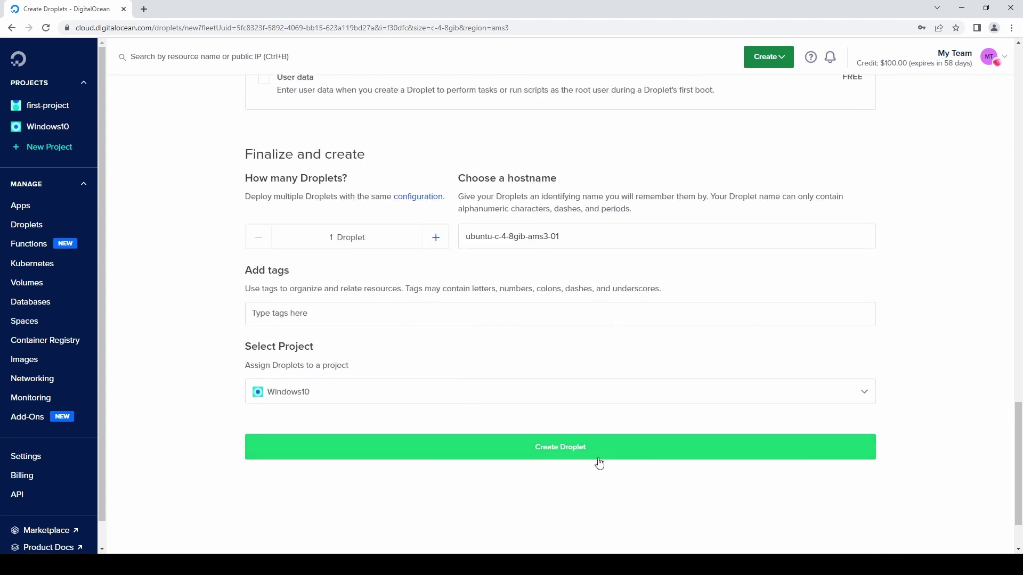
pyautogui.click(583, 449)
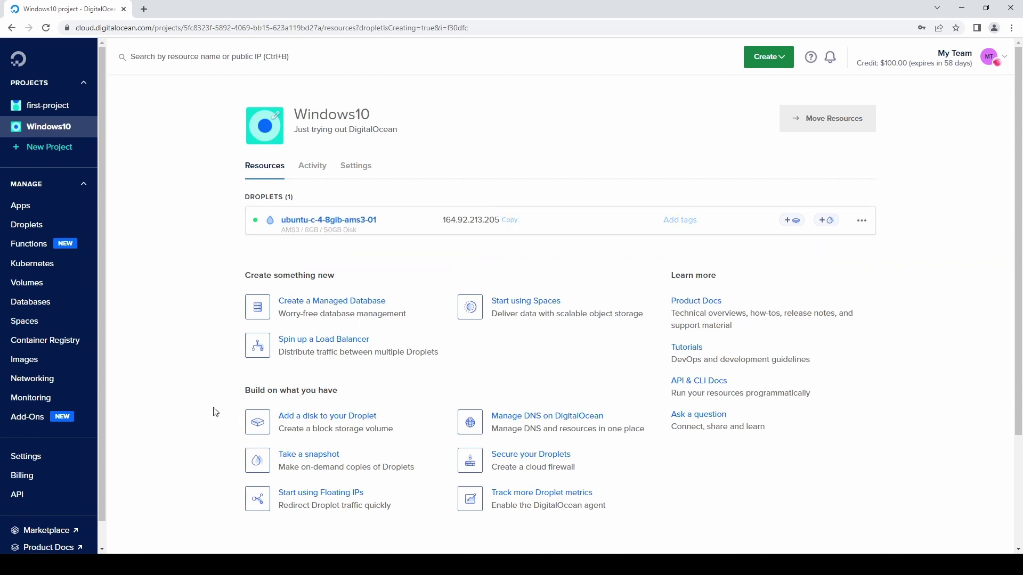
# - Launch PuTTY from the Start menu by searching 'pu'
pyautogui.click(13, 565)
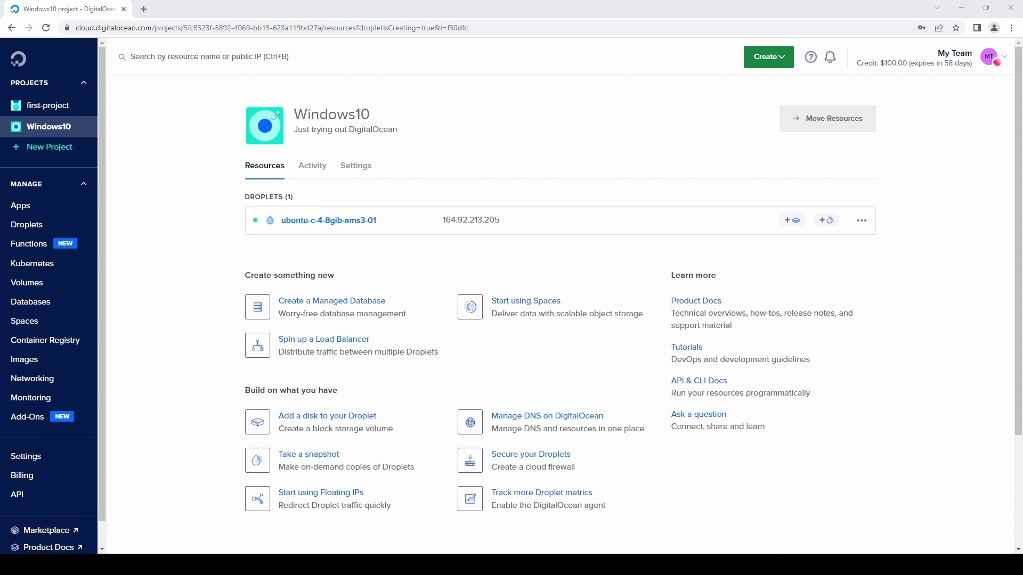
pyautogui.write('pu')
pyautogui.click(110, 281)
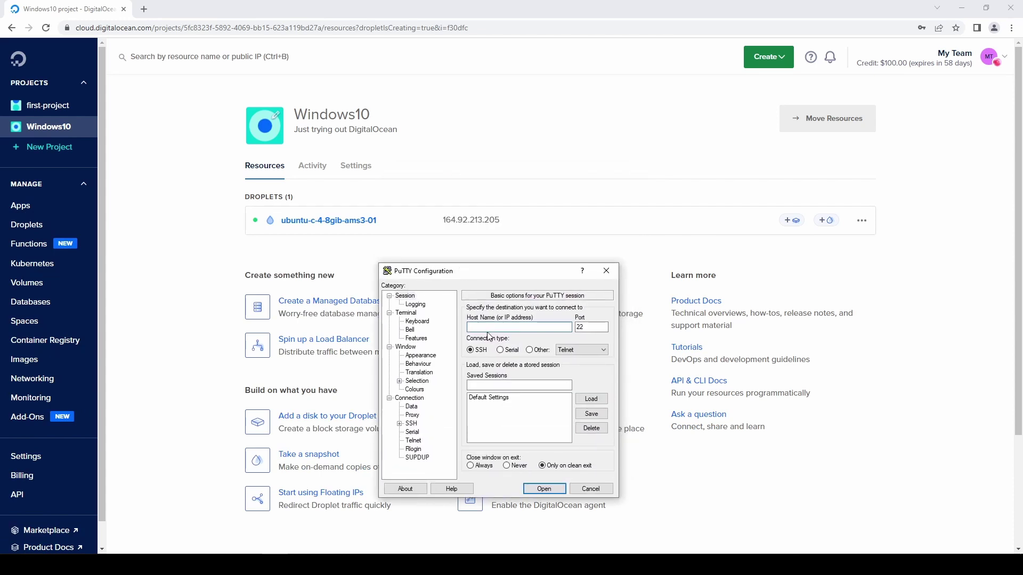
# - Open an SSH session to the droplet's pasted IP address and trust its host key
pyautogui.click(489, 327)
pyautogui.write('164.92.213.205')
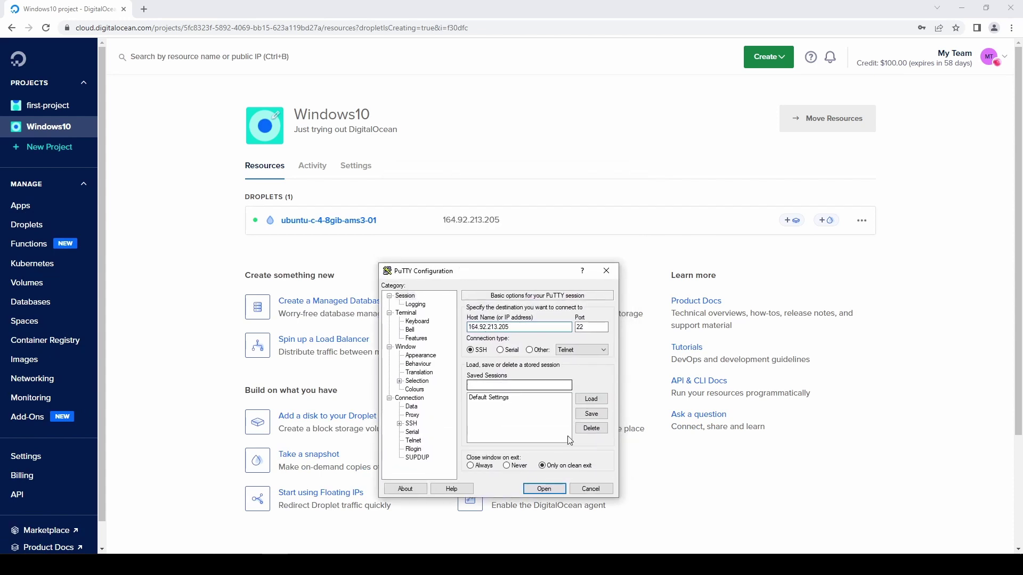
pyautogui.click(544, 489)
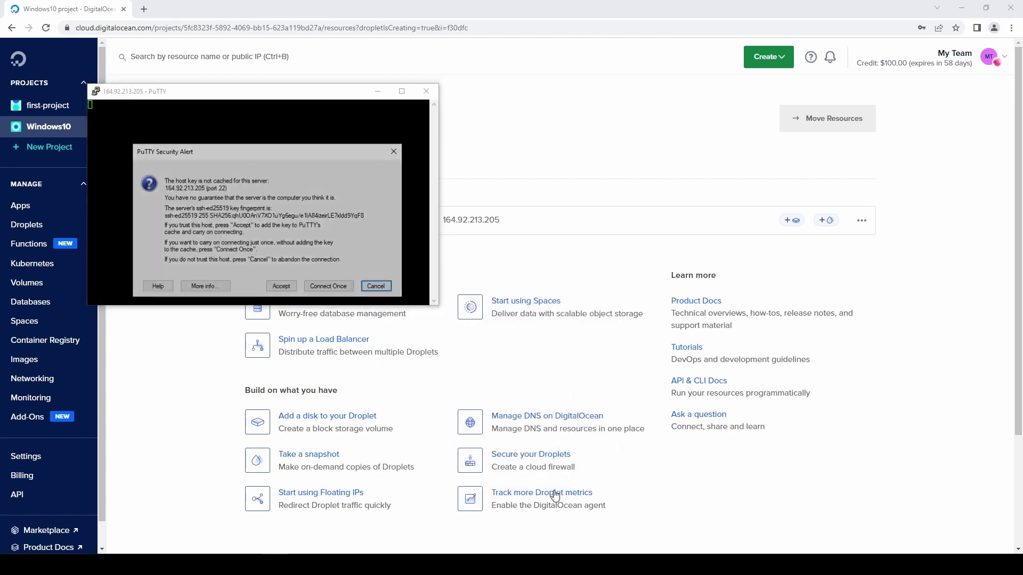
pyautogui.click(278, 288)
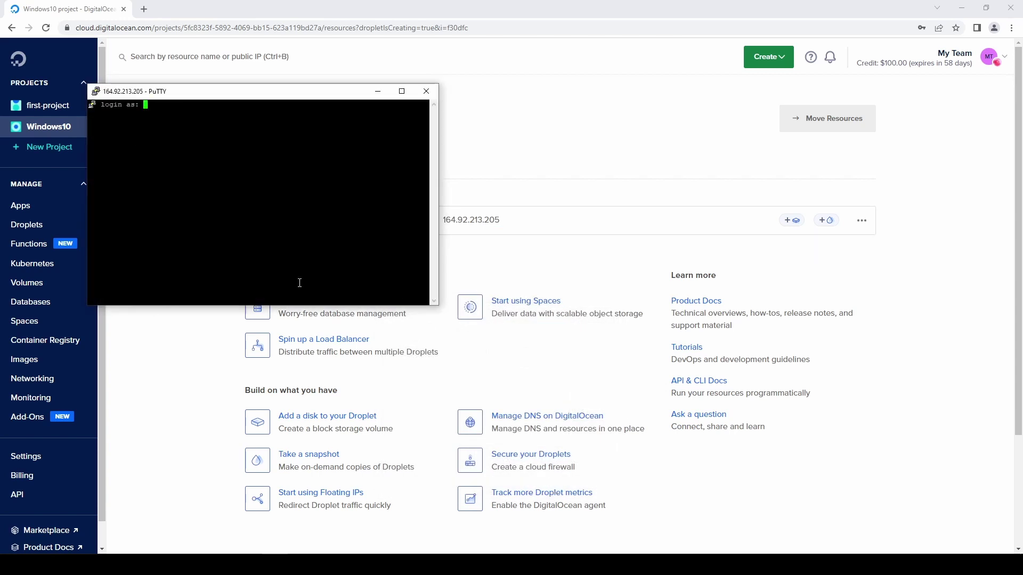
# - Log in to the droplet as root with the account password
pyautogui.moveTo(290, 101); pyautogui.dragTo(569, 265)
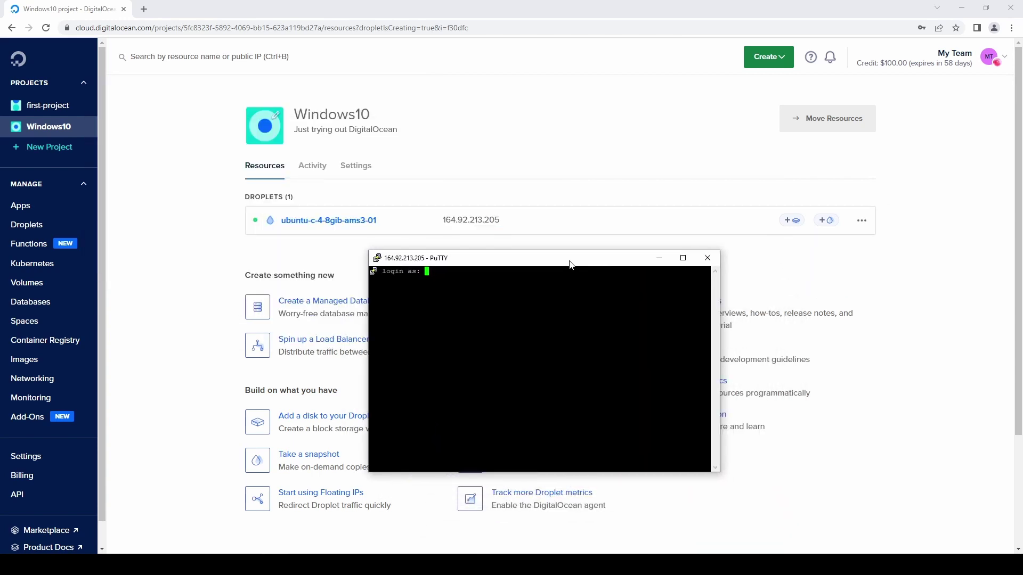
pyautogui.write('root')
pyautogui.press('Return')
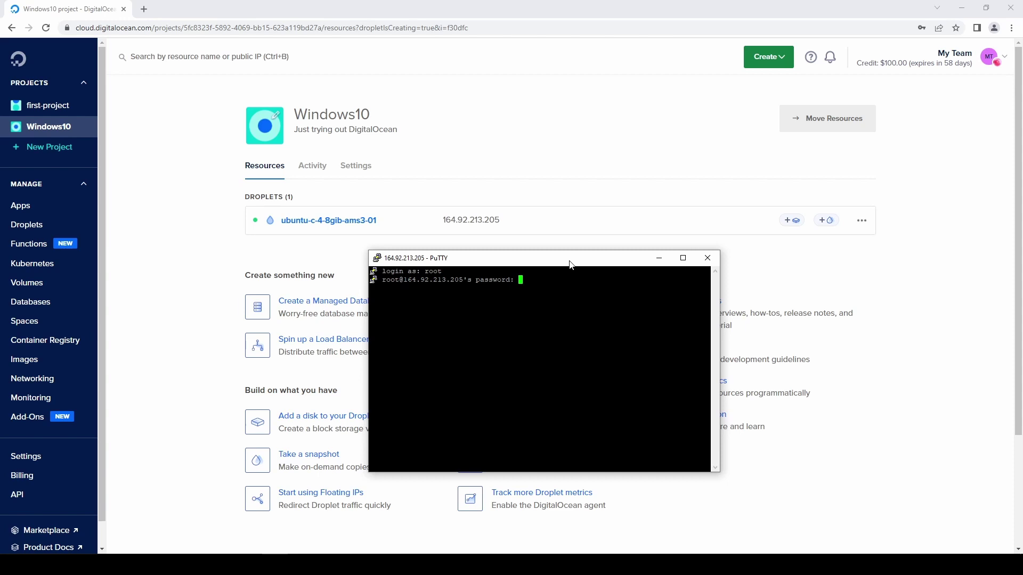
pyautogui.press('Return')
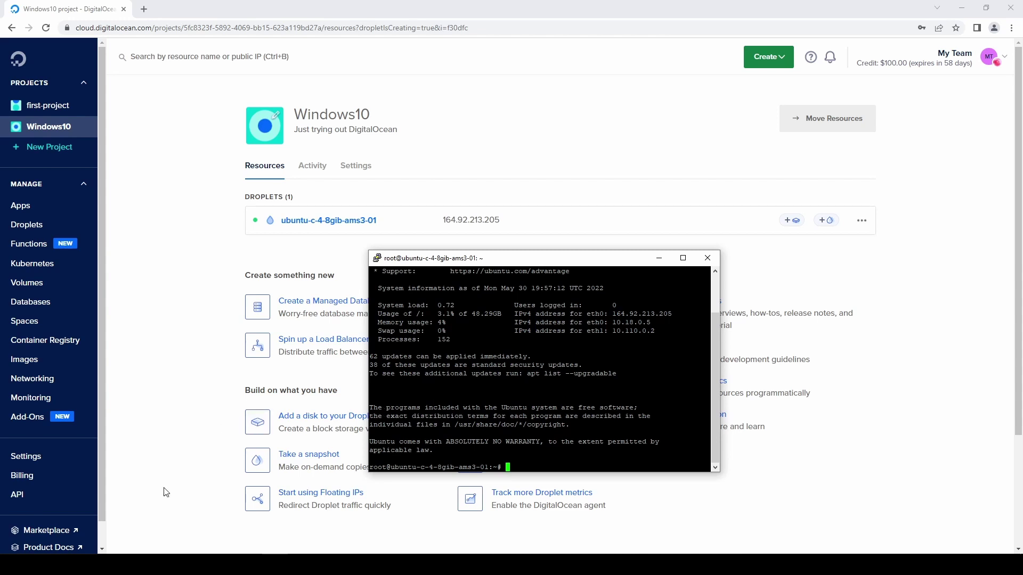
pyautogui.click(97, 551)
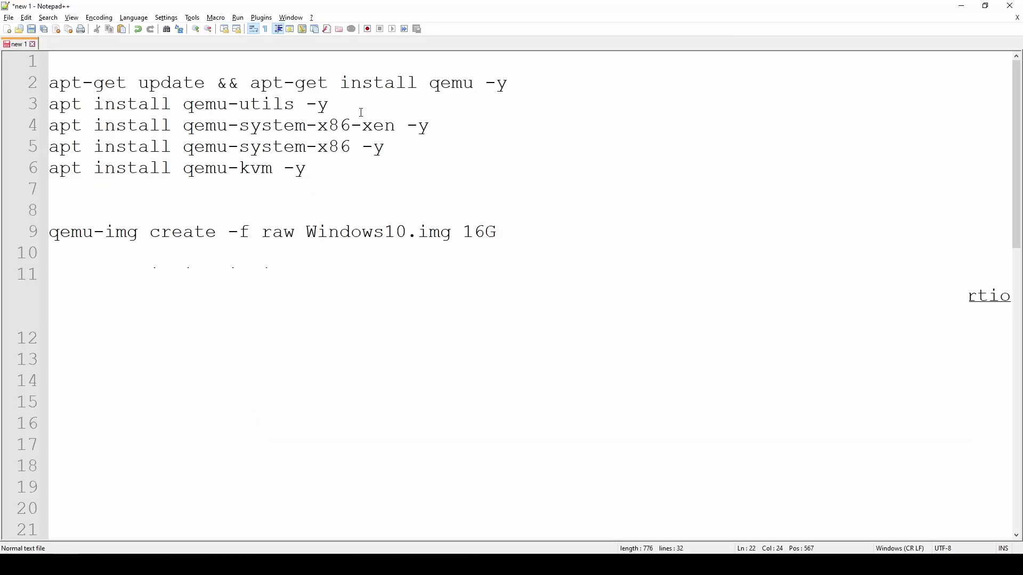
# - Run apt-get update and install qemu and qemu-utils on the droplet
pyautogui.moveTo(530, 84); pyautogui.dragTo(38, 79)
pyautogui.hotkey('ctrl', 'x')
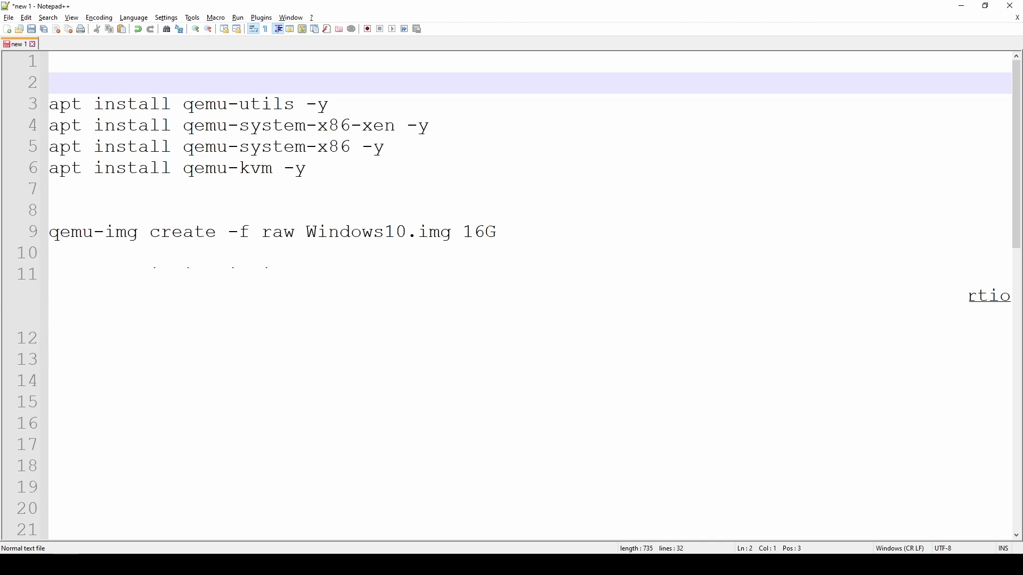
pyautogui.click(298, 565)
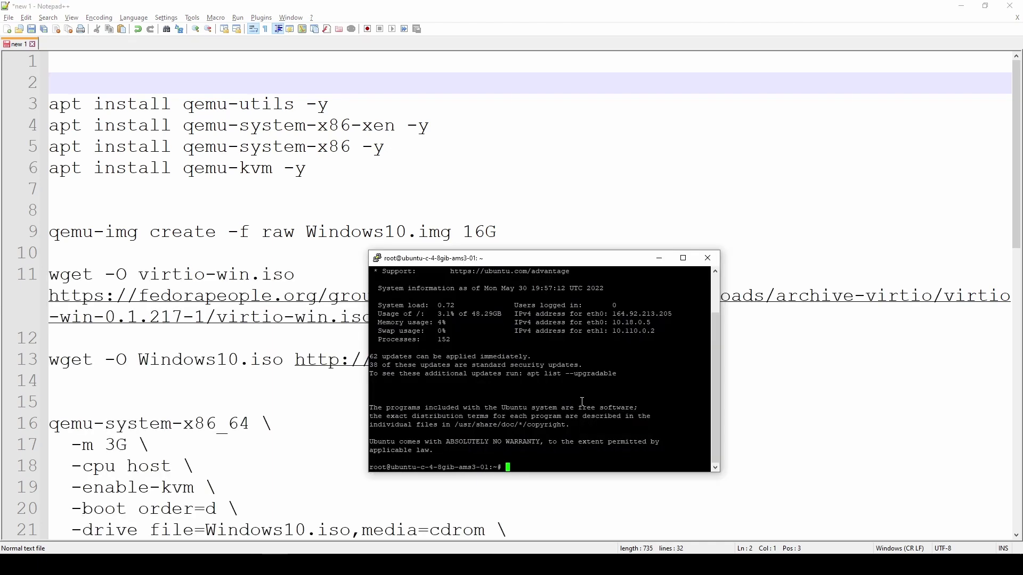
pyautogui.rightClick(581, 417)
pyautogui.press('Return')
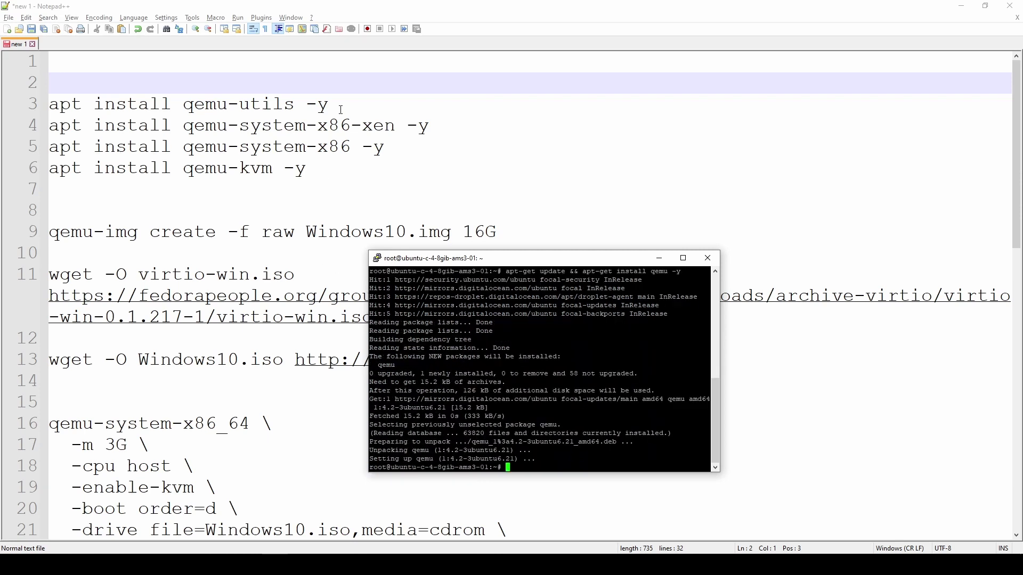
pyautogui.moveTo(341, 109); pyautogui.dragTo(49, 105)
pyautogui.hotkey('ctrl', 'x')
pyautogui.click(509, 333)
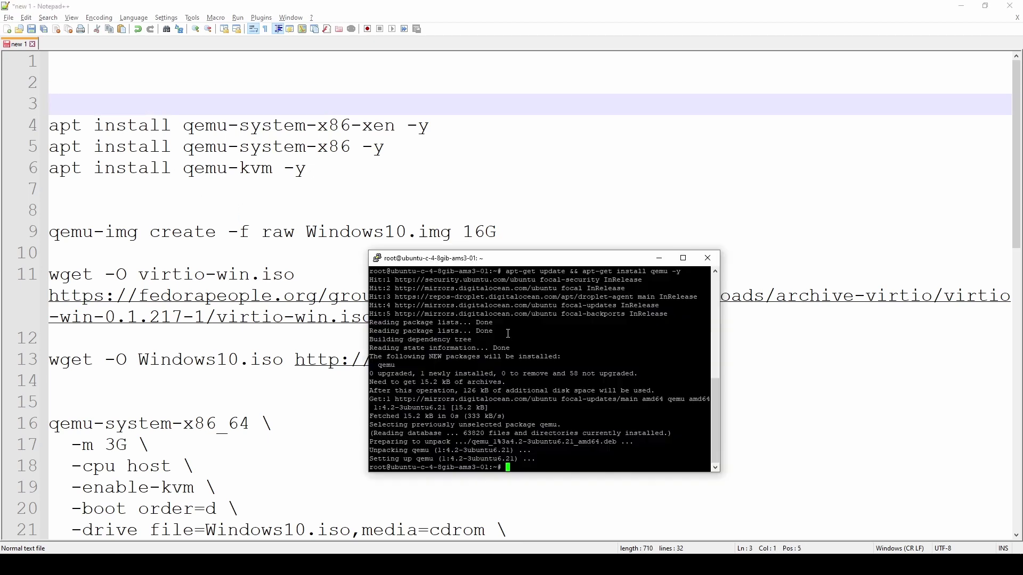
pyautogui.rightClick(555, 434)
pyautogui.press('Return')
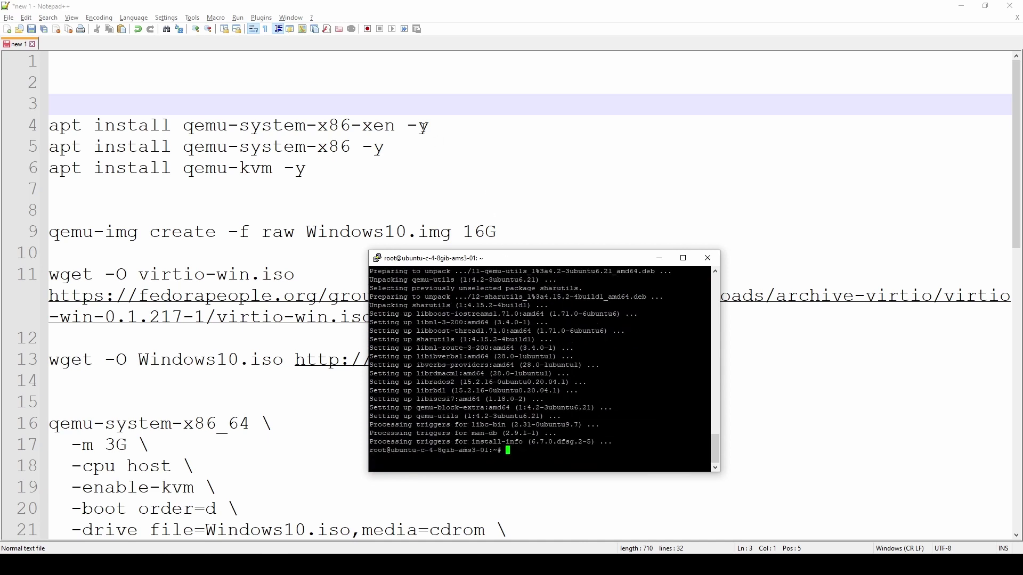
# - Install qemu-system-x86-xen and qemu-system-x86 on the droplet
pyautogui.moveTo(433, 127); pyautogui.dragTo(49, 127)
pyautogui.press('Delete')
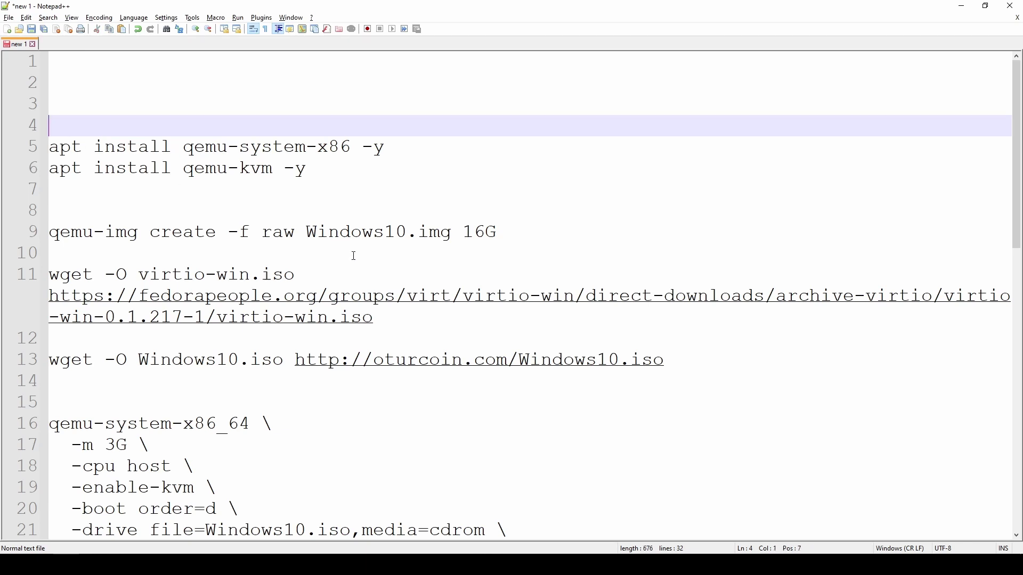
pyautogui.hotkey('alt', 'Tab')
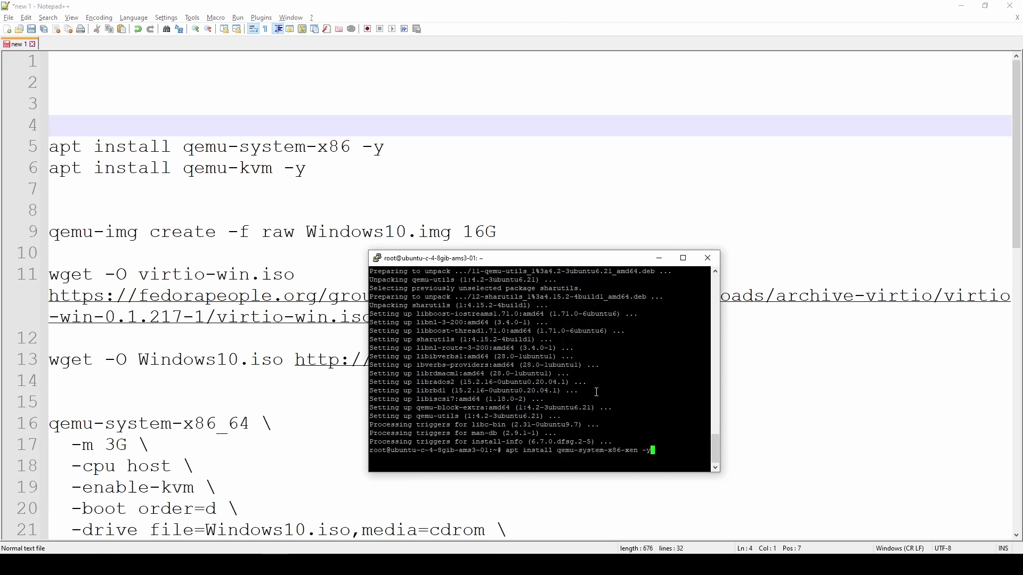
pyautogui.press('Return')
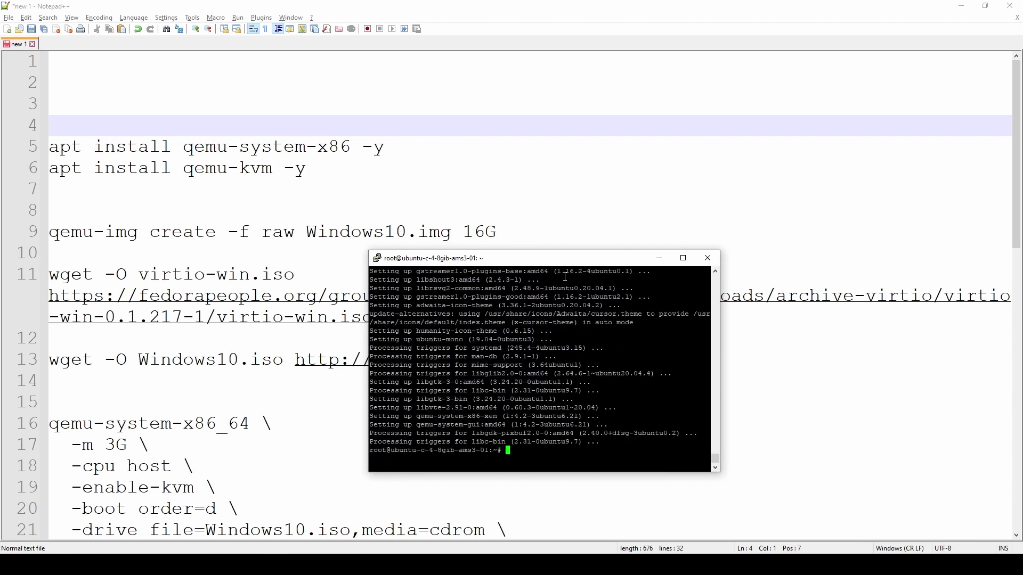
pyautogui.moveTo(386, 154); pyautogui.dragTo(49, 149)
pyautogui.hotkey('ctrl', 'x')
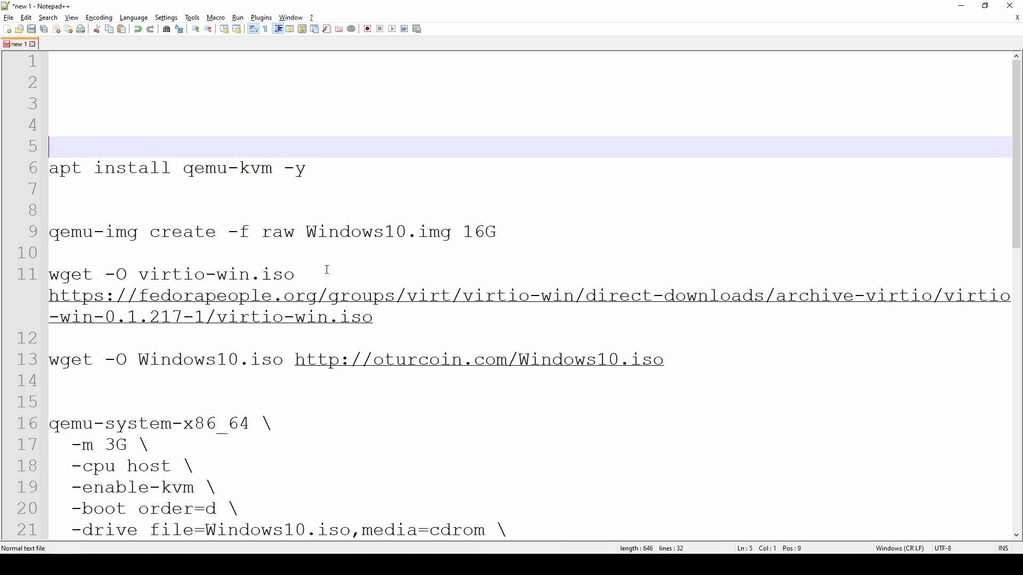
pyautogui.hotkey('alt', 'Tab')
pyautogui.rightClick(506, 398)
pyautogui.press('Return')
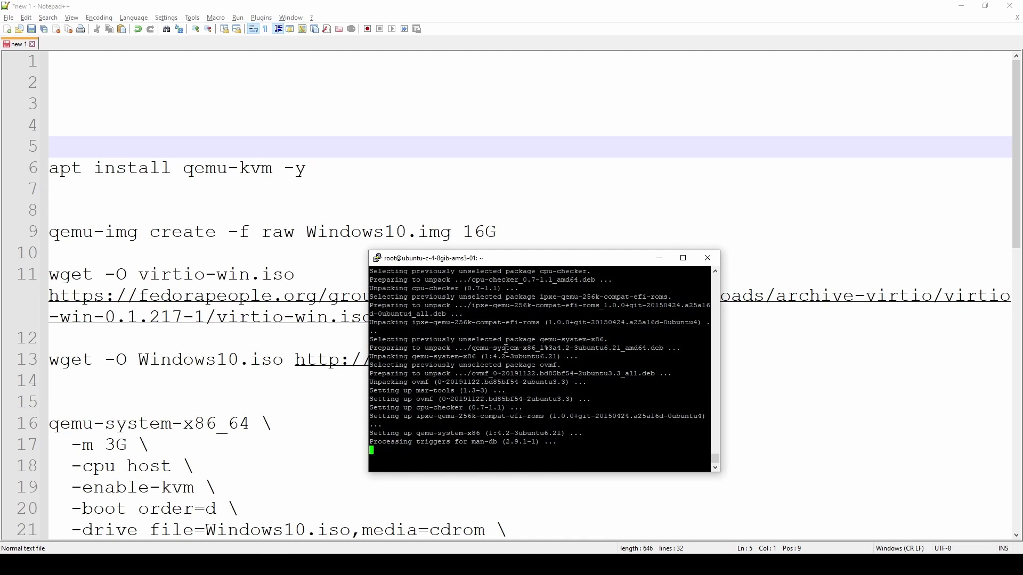
# - Install qemu-kvm on the droplet
pyautogui.moveTo(345, 174); pyautogui.dragTo(31, 178)
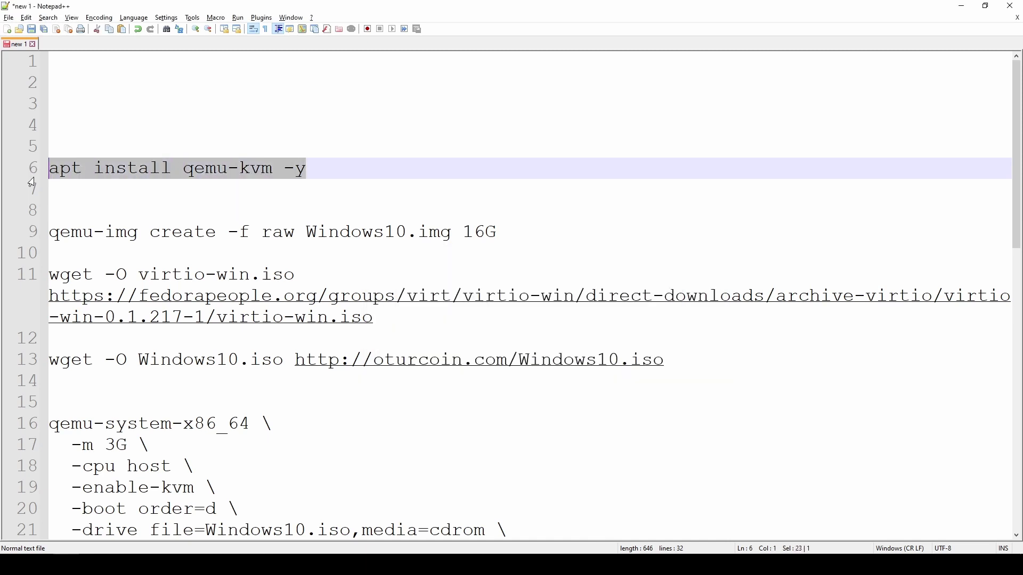
pyautogui.press('Delete')
pyautogui.hotkey('alt', 'Tab')
pyautogui.rightClick(457, 385)
pyautogui.press('Return')
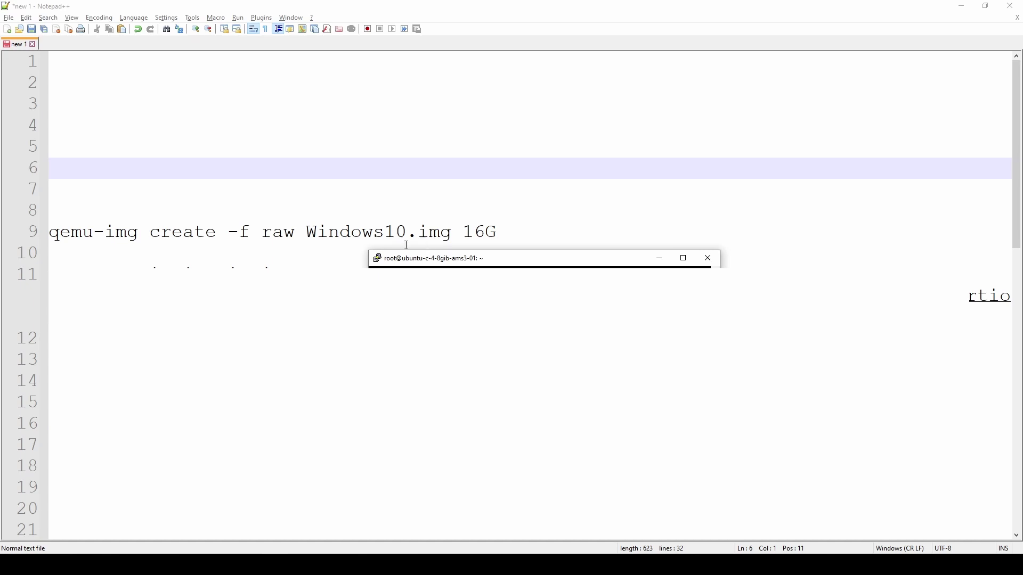
pyautogui.click(353, 234)
pyautogui.moveTo(513, 237); pyautogui.dragTo(49, 233)
# - Run qemu-img create to make a 16G raw disk image named Windows10.img
pyautogui.hotkey('ctrl', 'x')
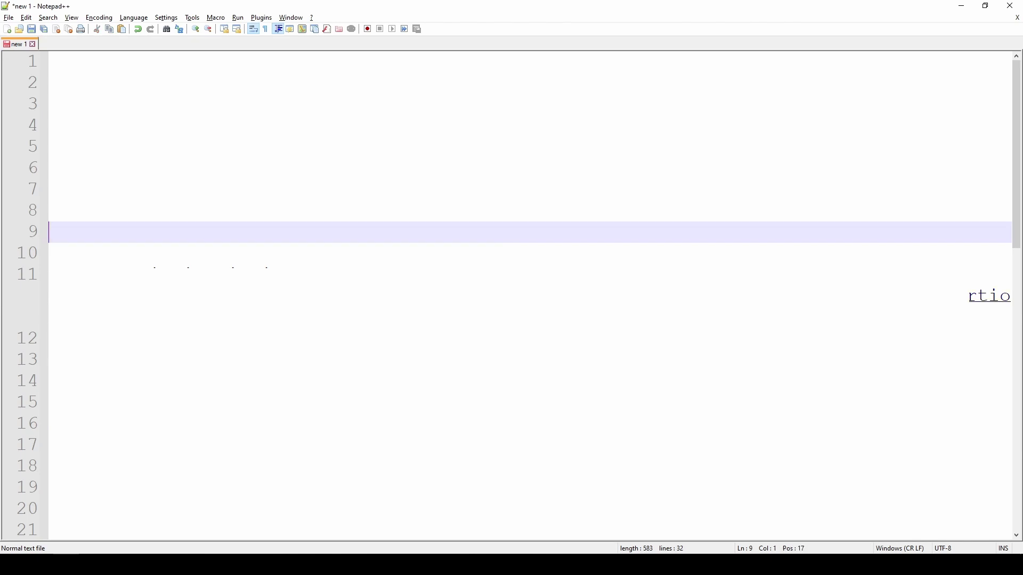
pyautogui.click(330, 550)
pyautogui.rightClick(588, 391)
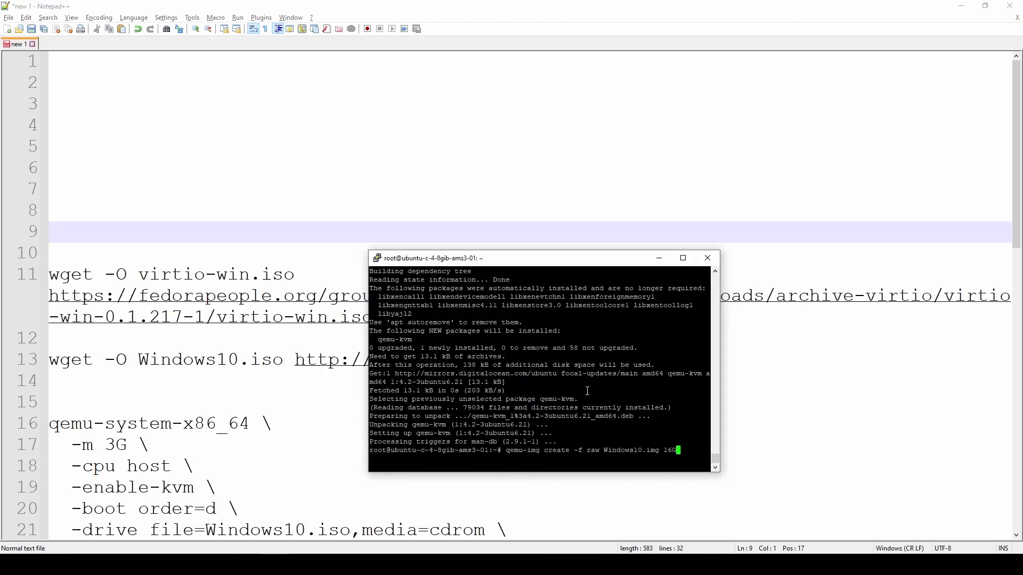
pyautogui.press('Return')
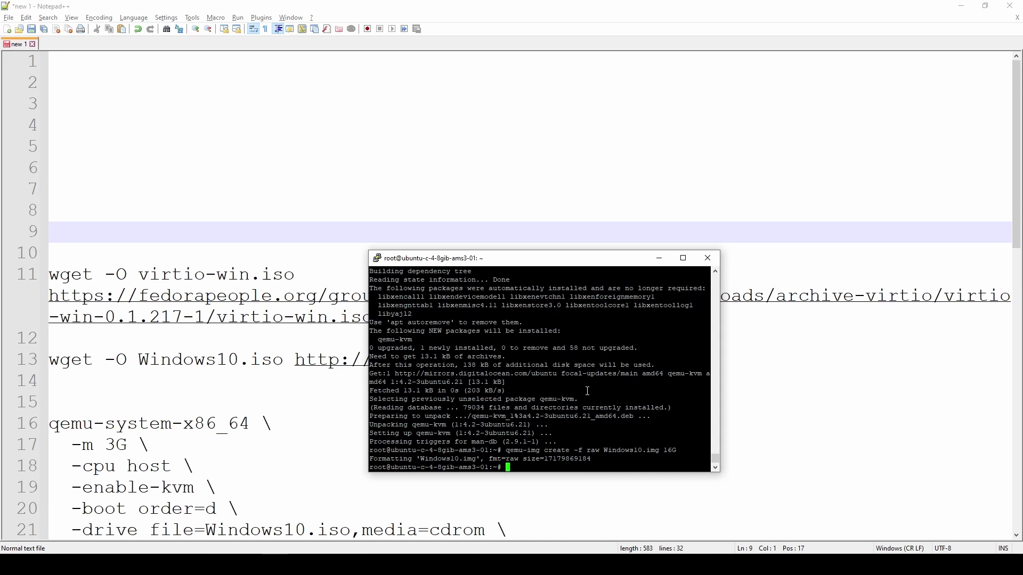
pyautogui.click(302, 335)
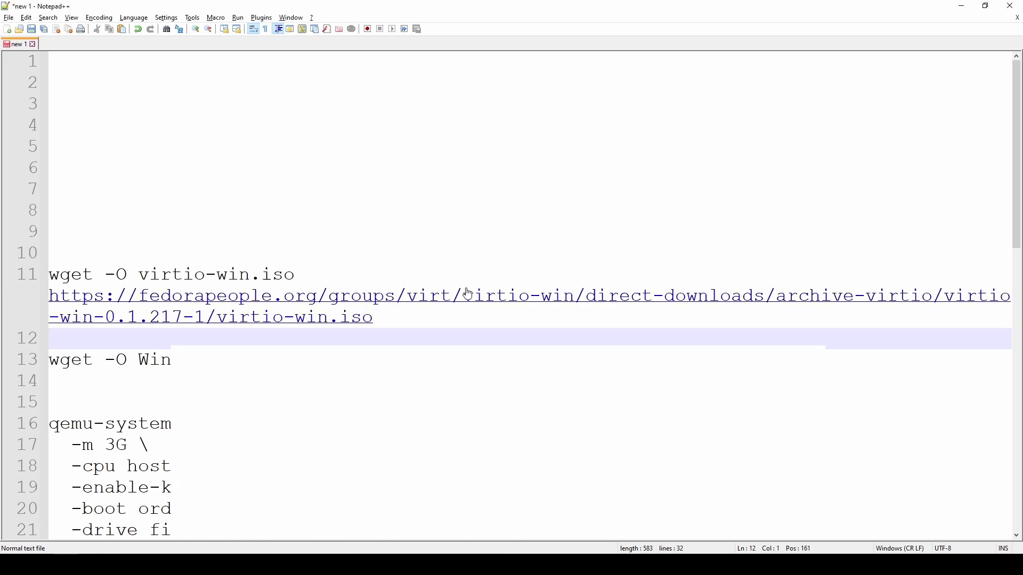
# - Run the wget command to download virtio-win.iso onto the droplet
pyautogui.moveTo(376, 318); pyautogui.dragTo(51, 275)
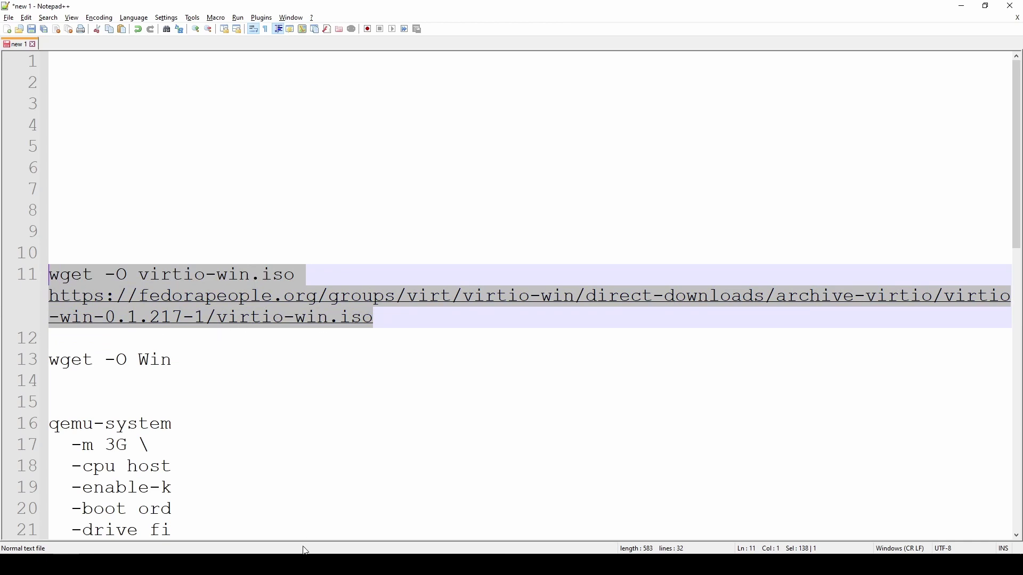
pyautogui.hotkey('alt', 'Tab')
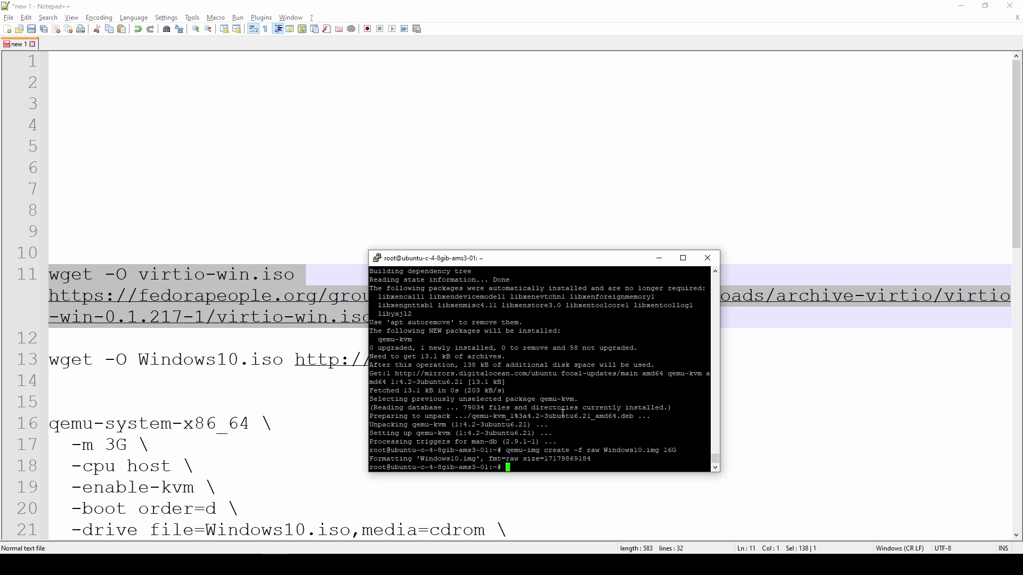
pyautogui.rightClick(563, 414)
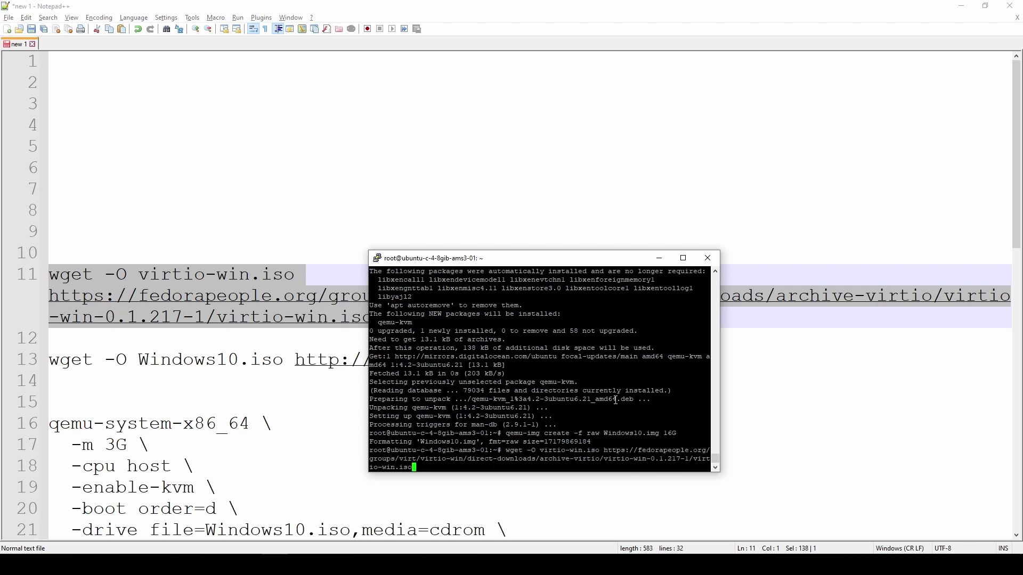
pyautogui.press('Return')
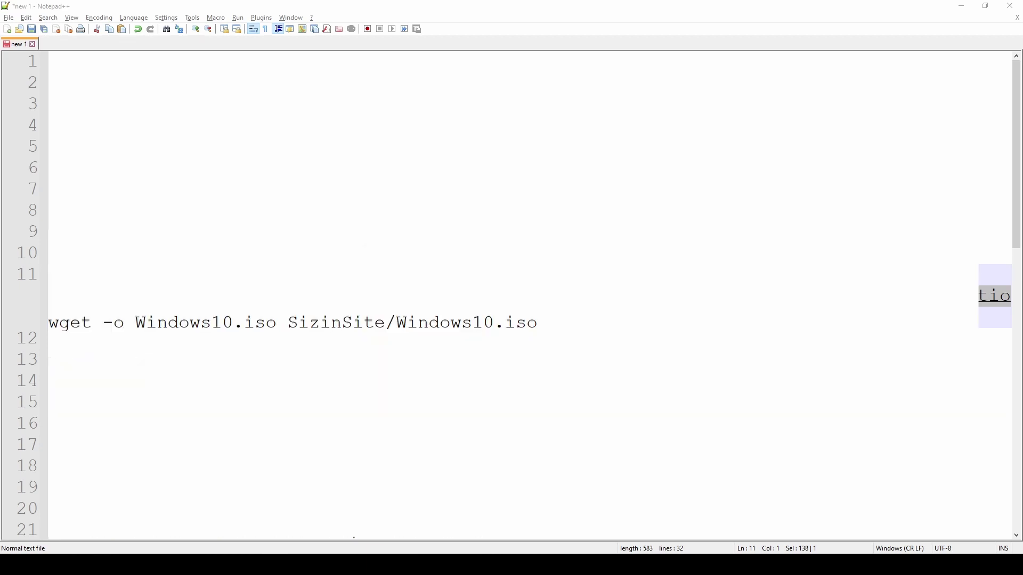
pyautogui.click(53, 382)
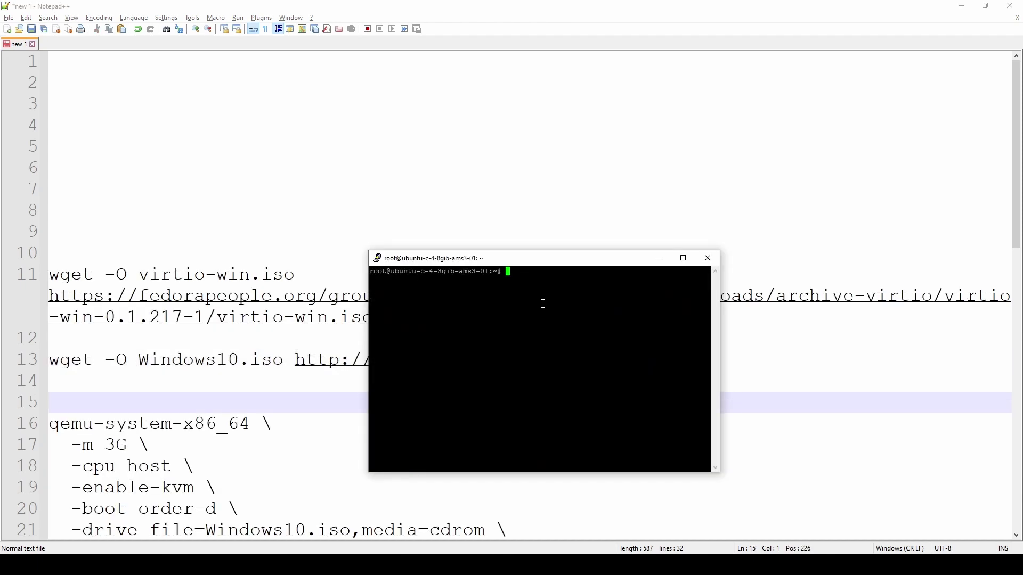
# - Run the qemu-system-x86_64 command booting Windows10.iso with VNC display :0
pyautogui.click(297, 395)
pyautogui.scroll(-1, 341, 394)
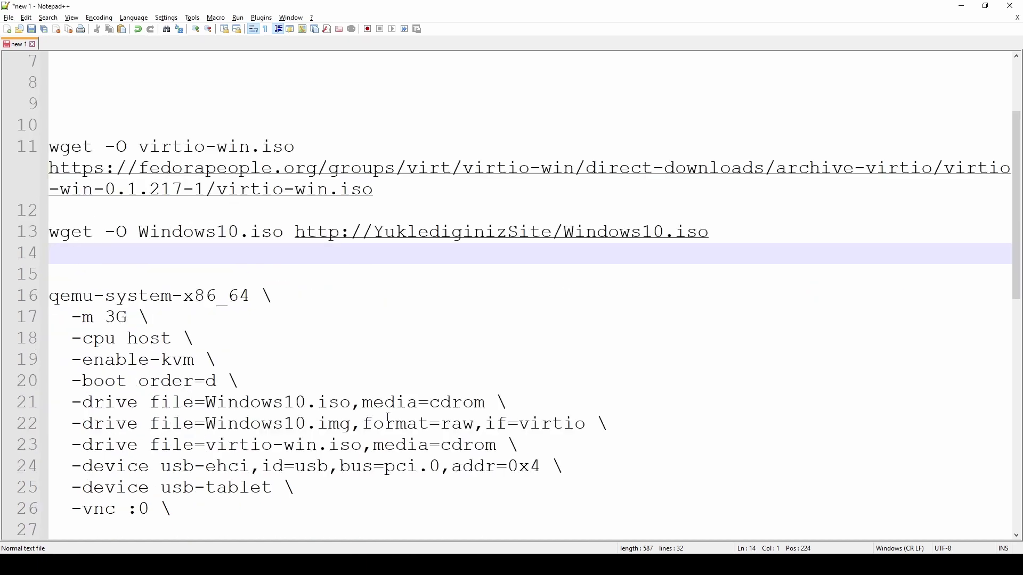
pyautogui.press('Up')
pyautogui.scroll(-2, 349, 410)
pyautogui.moveTo(277, 446); pyautogui.dragTo(46, 233)
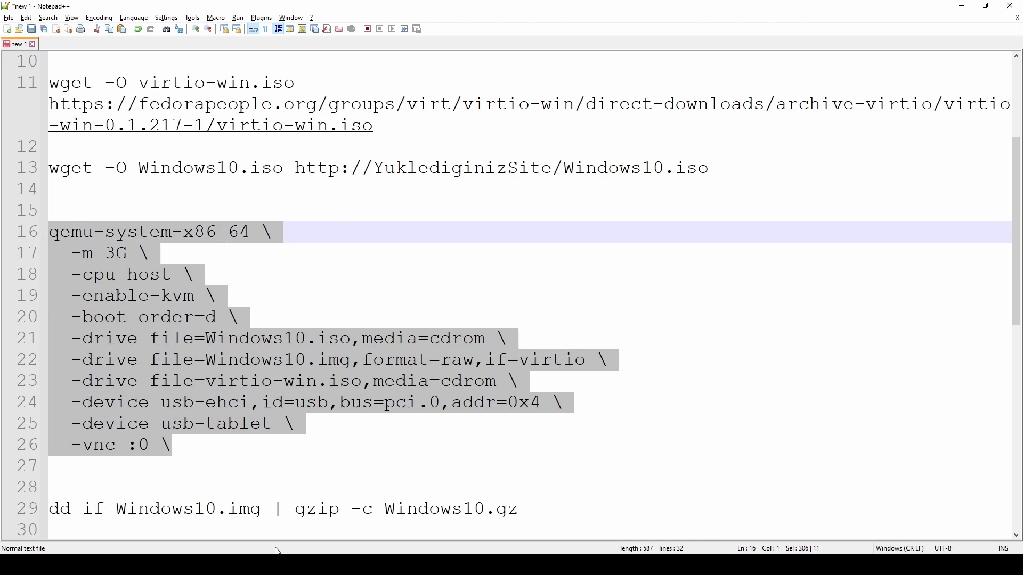
pyautogui.hotkey('alt', 'Tab')
pyautogui.rightClick(533, 311)
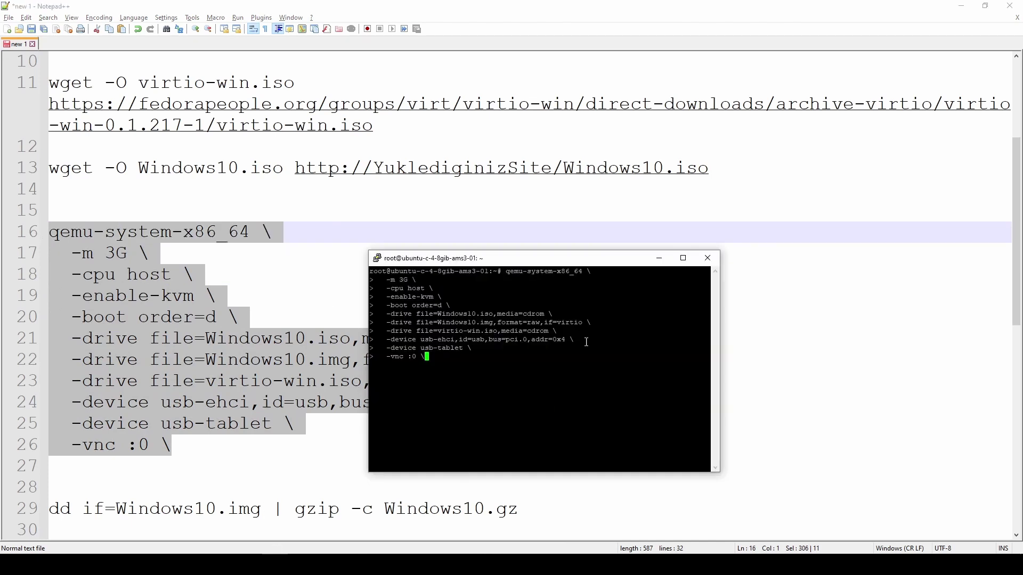
pyautogui.press('Return')
pyautogui.press('Return')
# - Search the Start menu for VNC Viewer
pyautogui.hotkey('alt', 'Tab')
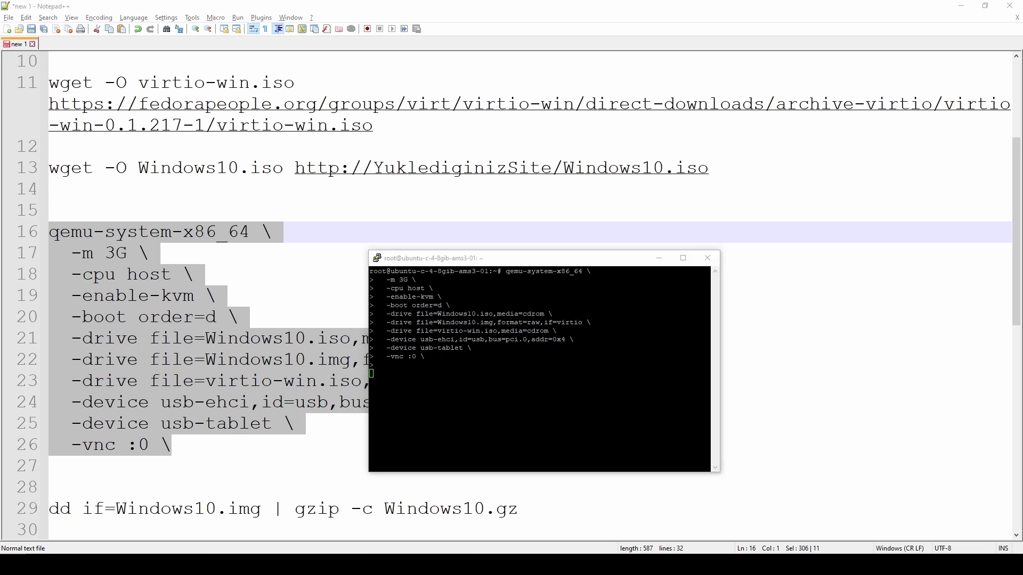
pyautogui.press('super')
pyautogui.write('vnc')
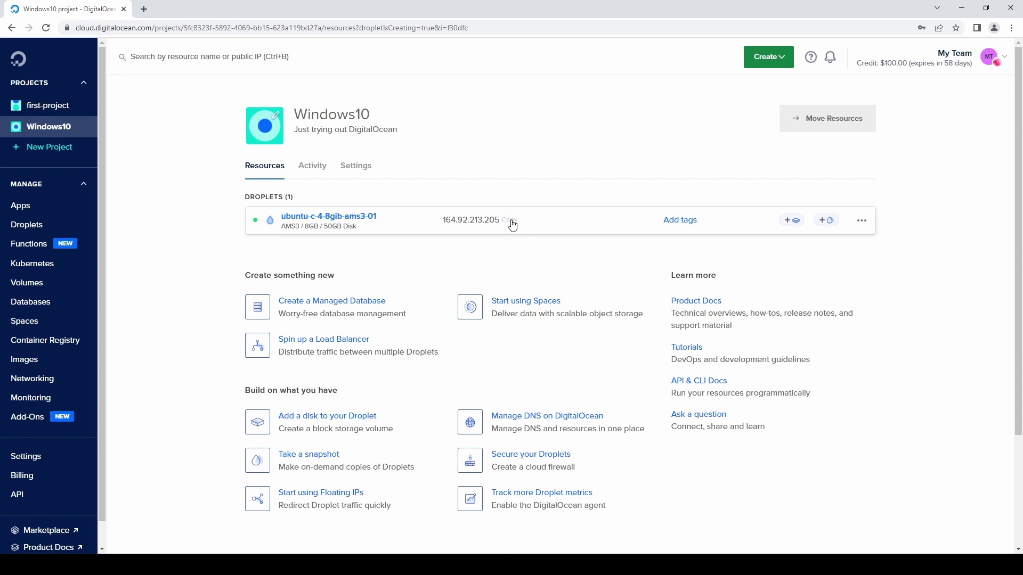
# - Connect VNC Viewer to 164.92.213.205, accepting the unencrypted-connection warning
pyautogui.click(960, 11)
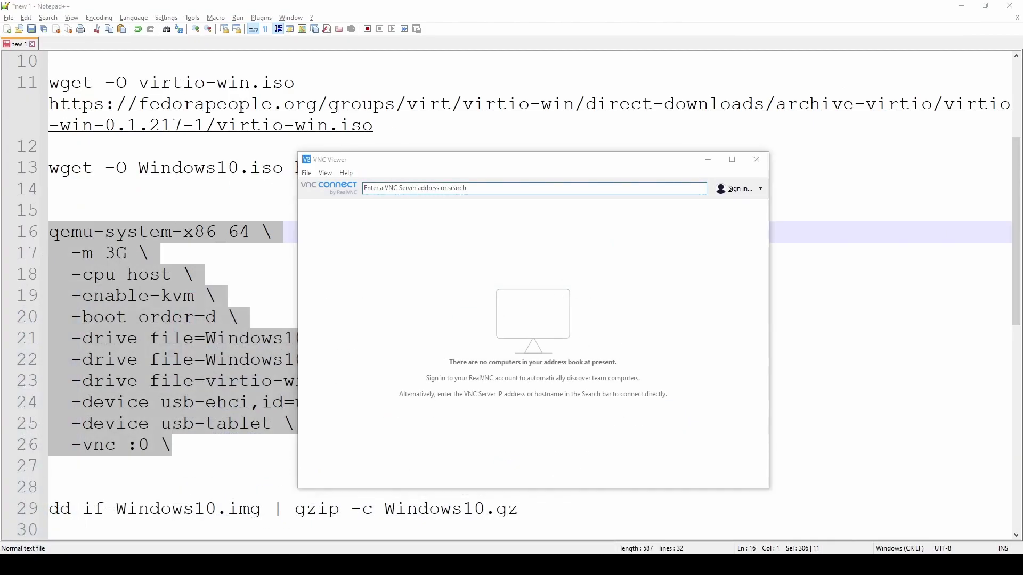
pyautogui.hotkey('alt', 'Tab')
pyautogui.hotkey('alt', 'Tab')
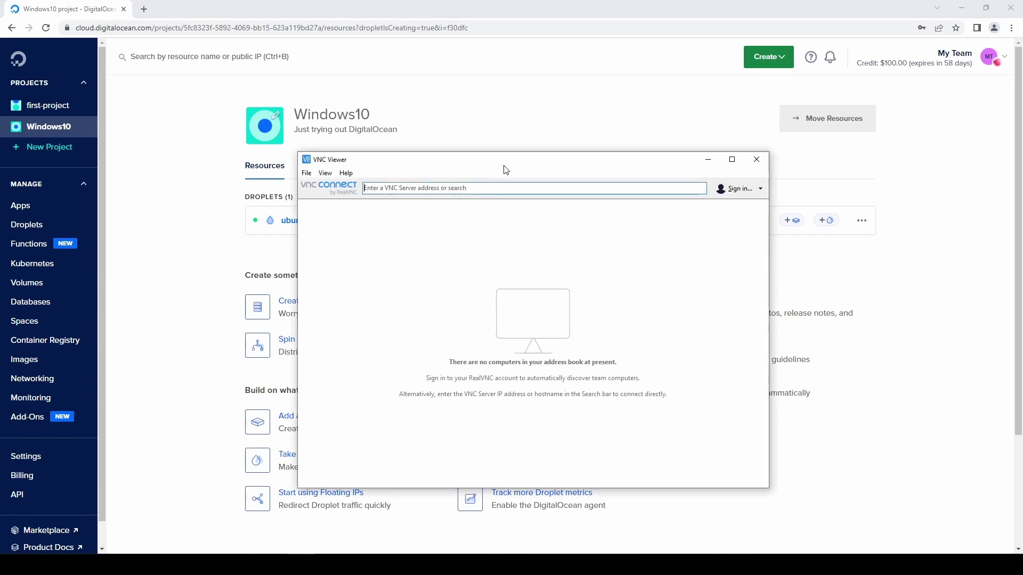
pyautogui.moveTo(505, 162); pyautogui.dragTo(507, 251)
pyautogui.rightClick(446, 276)
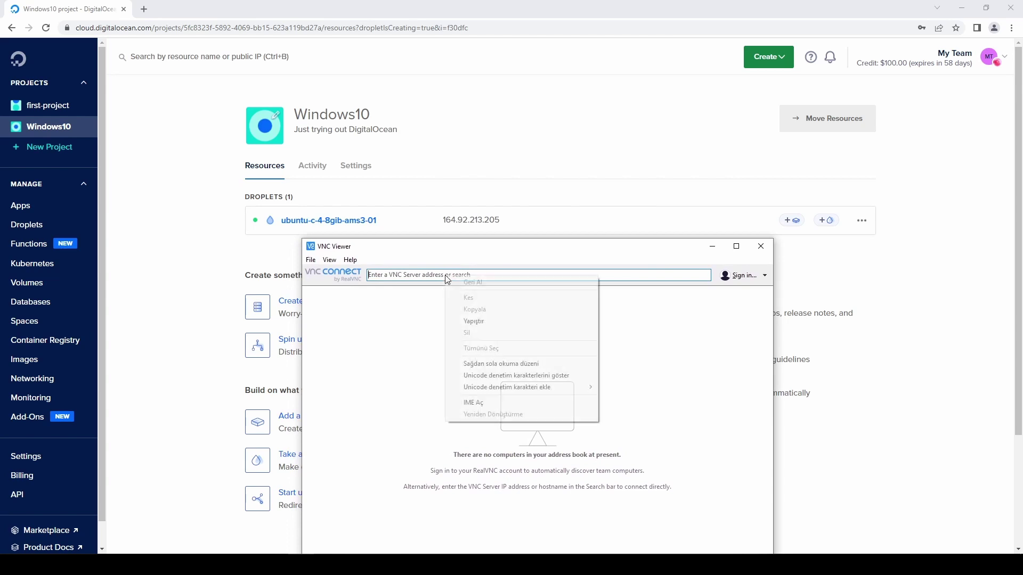
pyautogui.click(474, 321)
pyautogui.press('Return')
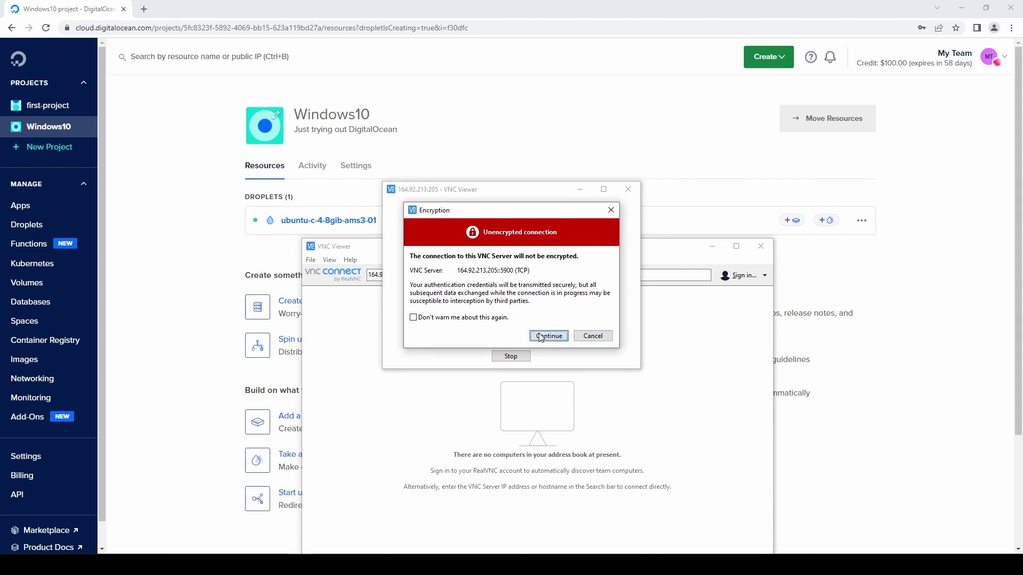
pyautogui.click(541, 336)
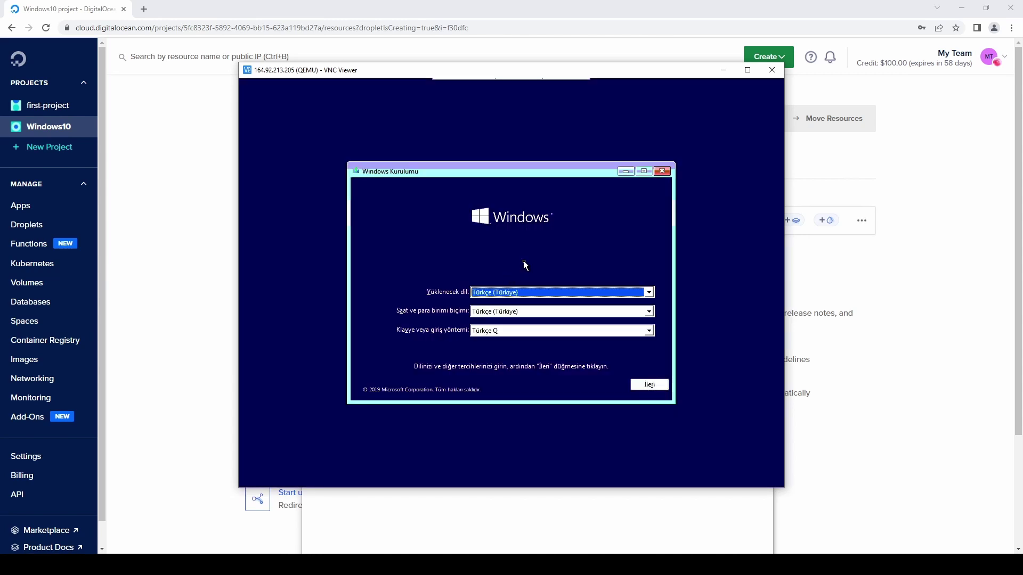
# - Choose Windows 10 Pro, accept the license terms, and pick the custom Windows-only install
pyautogui.click(634, 388)
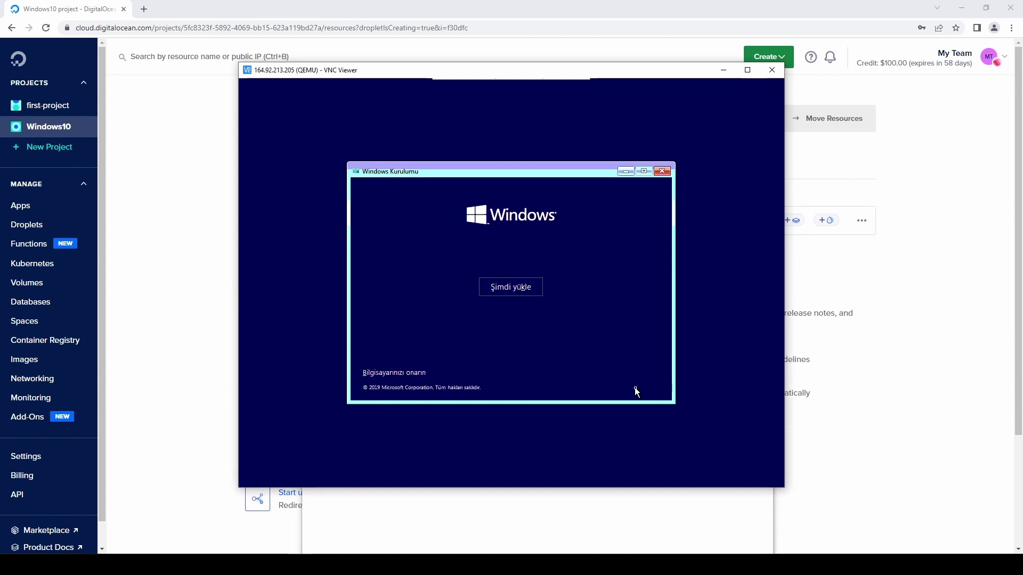
pyautogui.click(515, 289)
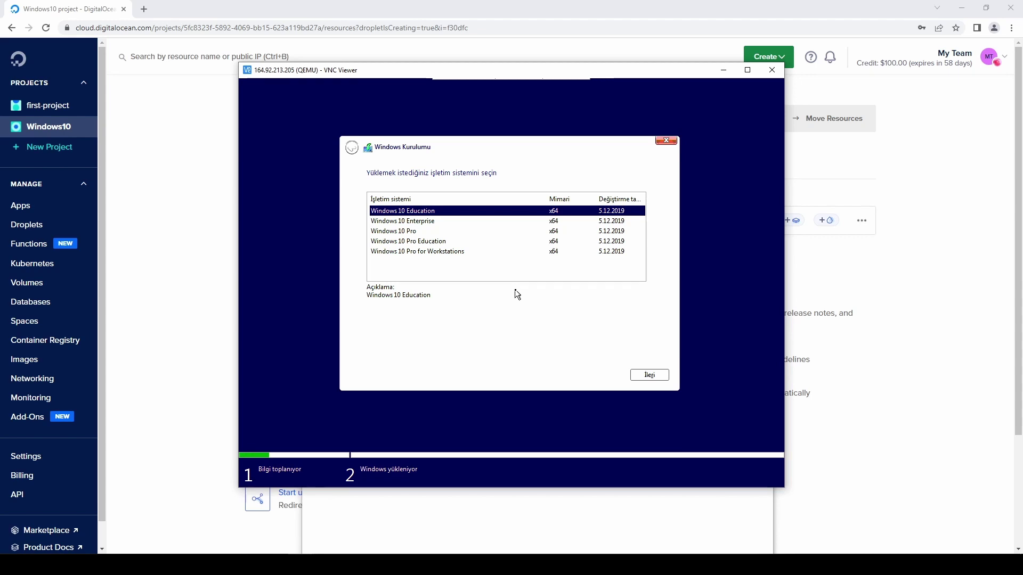
pyautogui.click(410, 232)
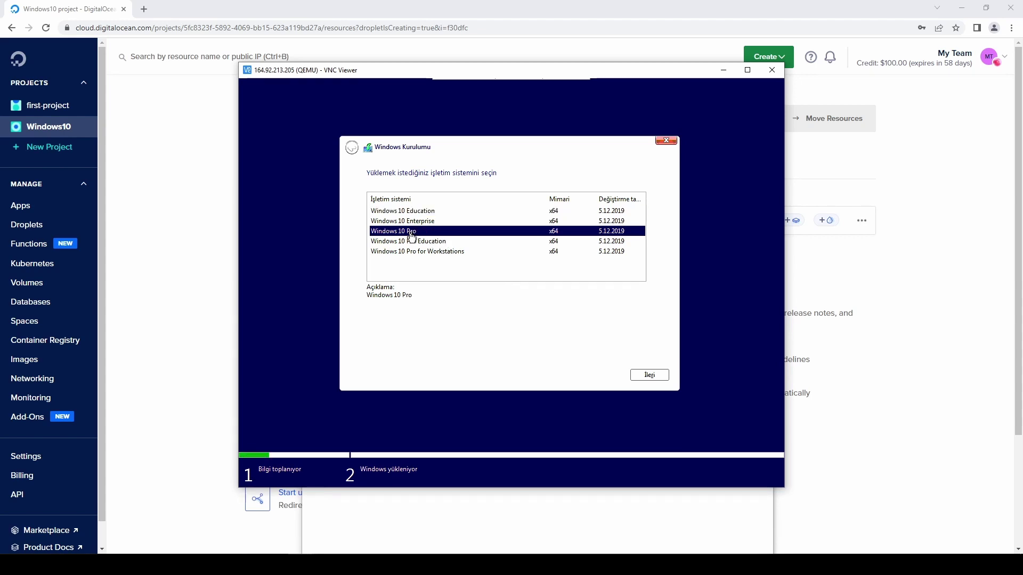
pyautogui.click(642, 375)
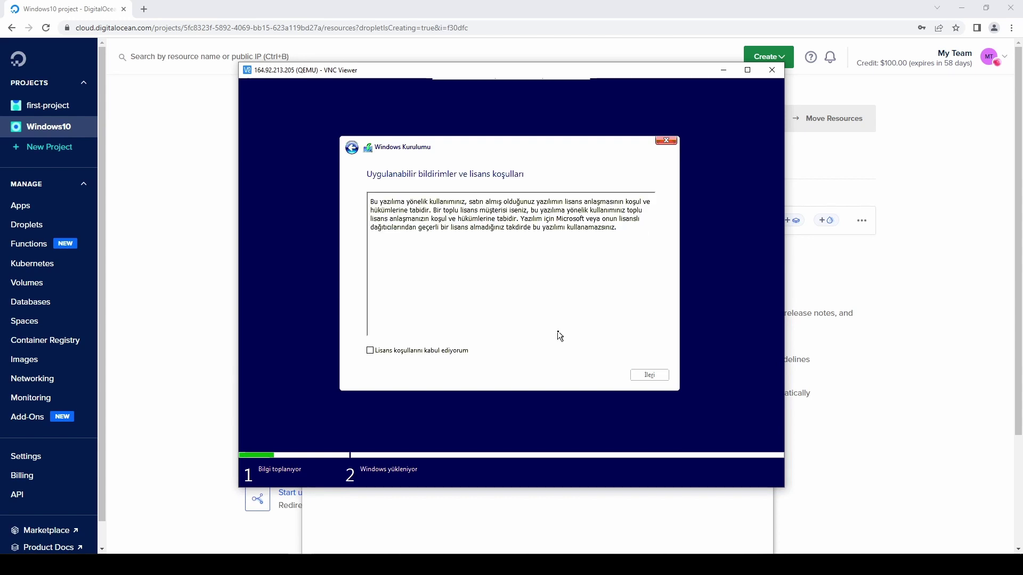
pyautogui.click(373, 351)
pyautogui.click(635, 376)
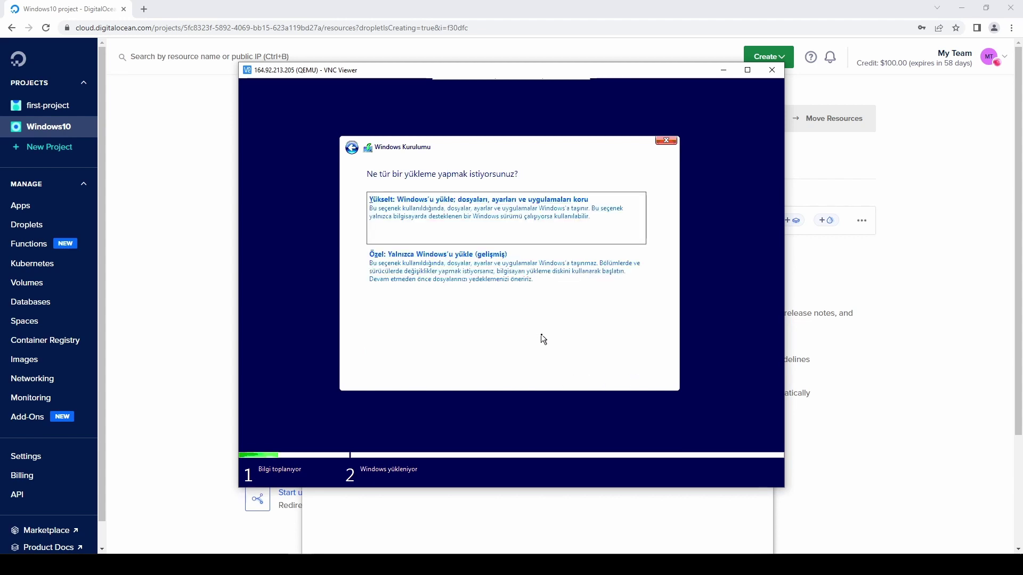
pyautogui.click(452, 269)
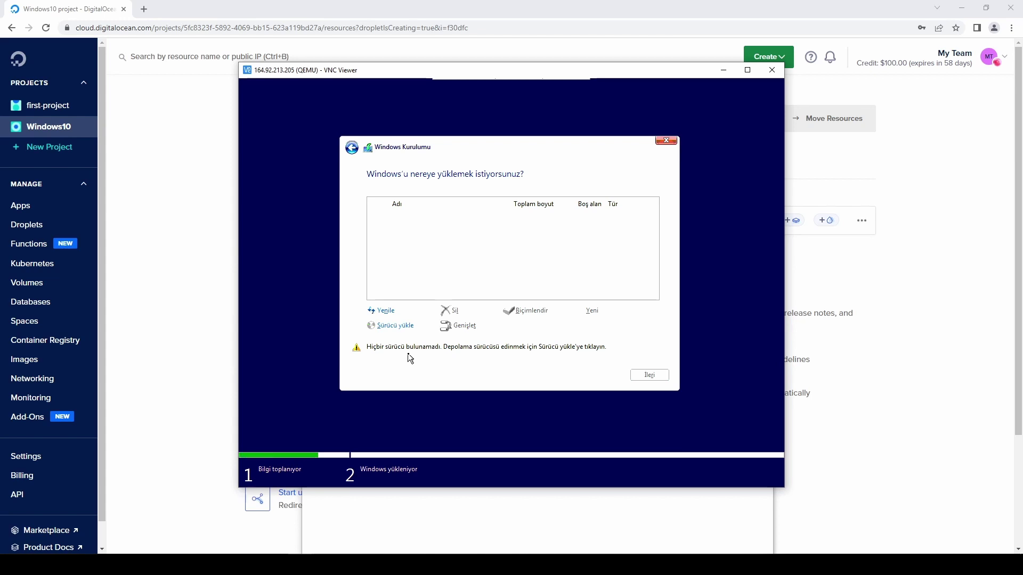
# - Start loading a storage driver and browse into the virtio-win CD drive
pyautogui.click(397, 328)
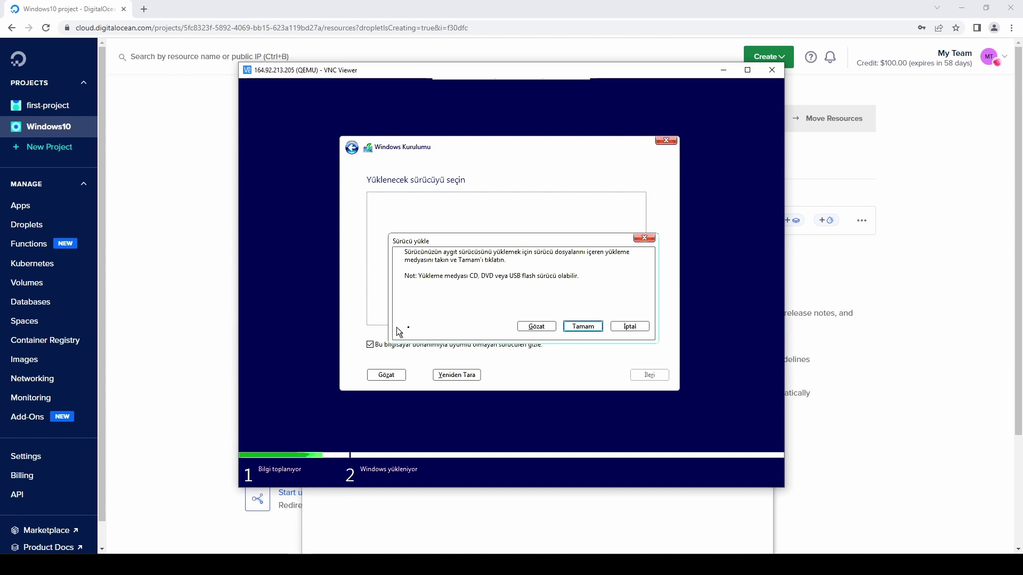
pyautogui.click(643, 240)
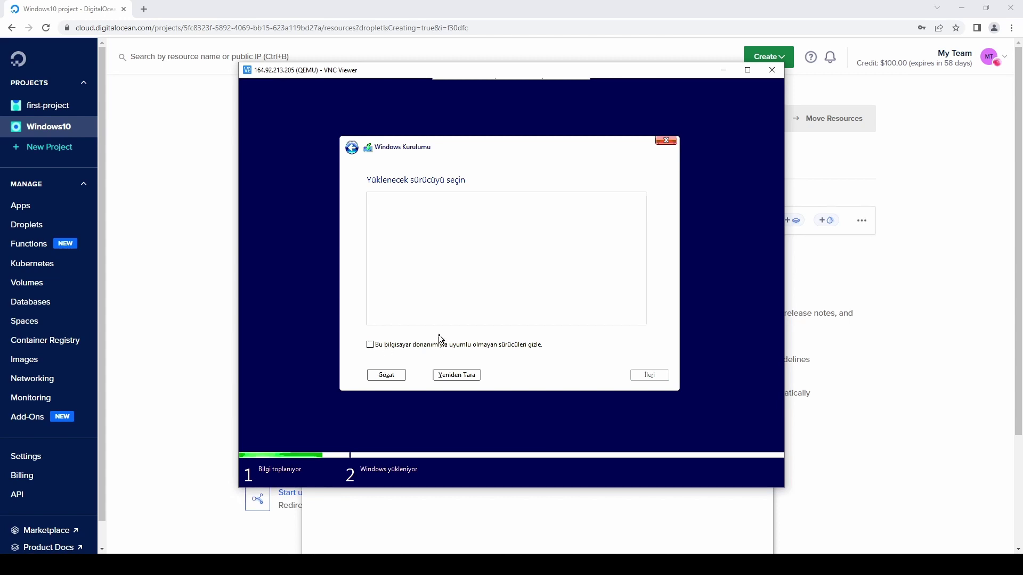
pyautogui.click(384, 374)
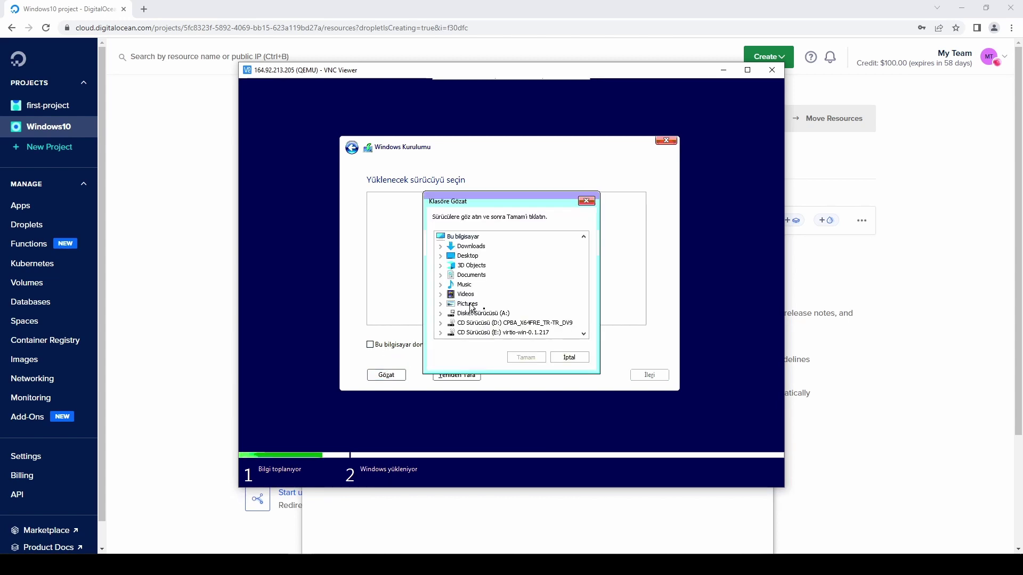
pyautogui.scroll(-1, 504, 292)
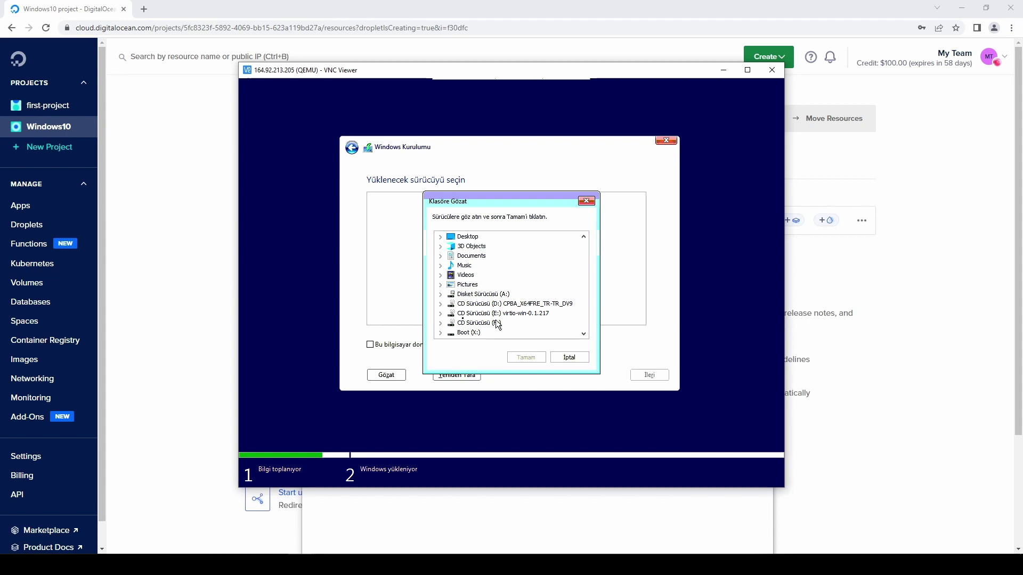
pyautogui.click(441, 315)
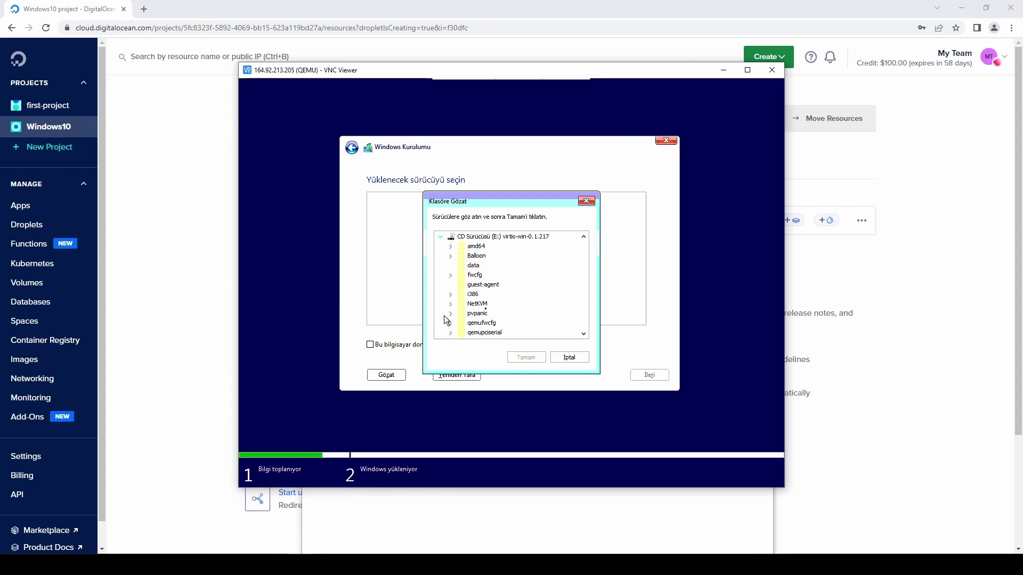
pyautogui.scroll(-4, 499, 296)
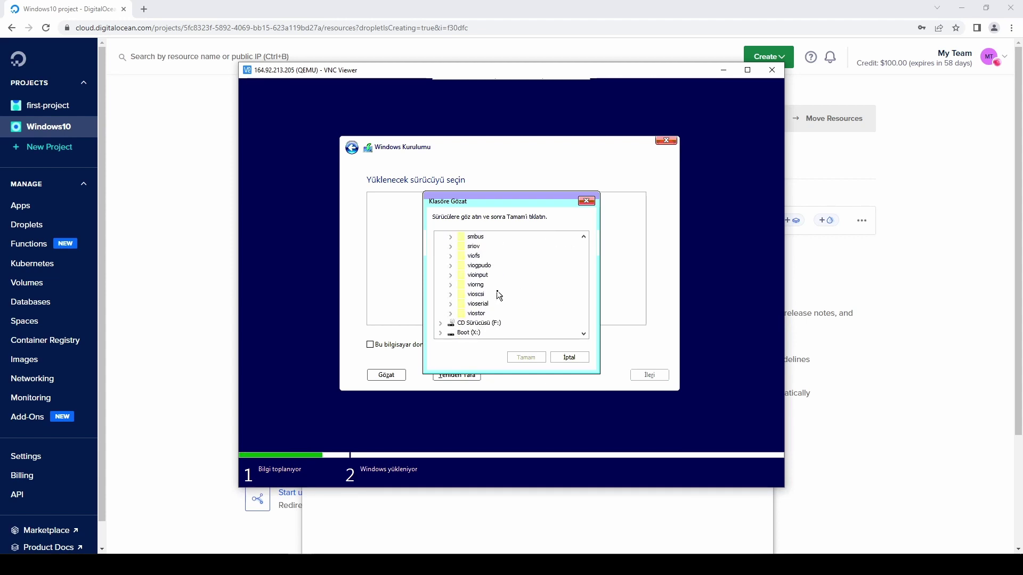
# - Load the Red Hat VirtIO SCSI controller driver from viostor\w10\amd64
pyautogui.click(452, 314)
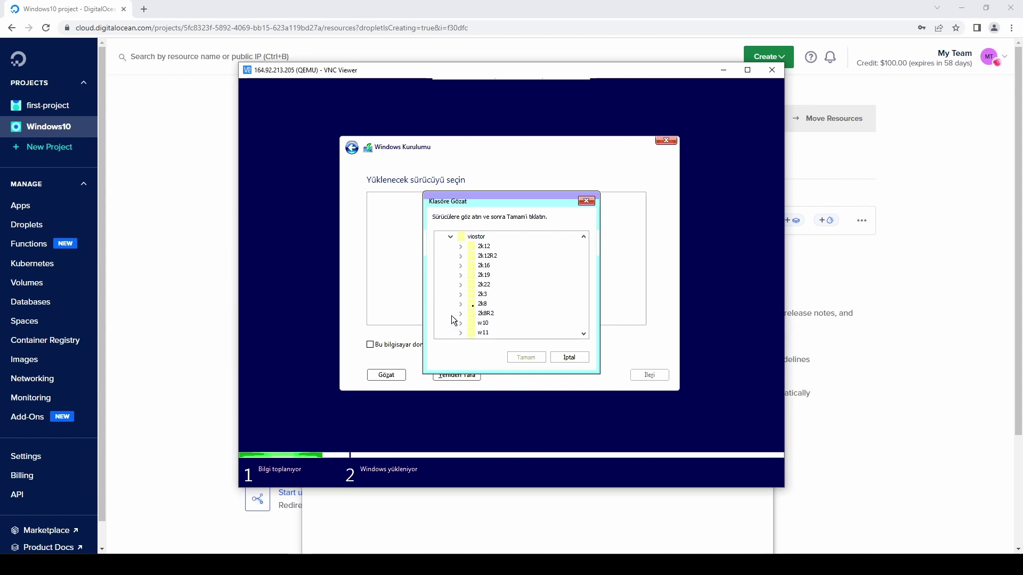
pyautogui.scroll(-1, 500, 291)
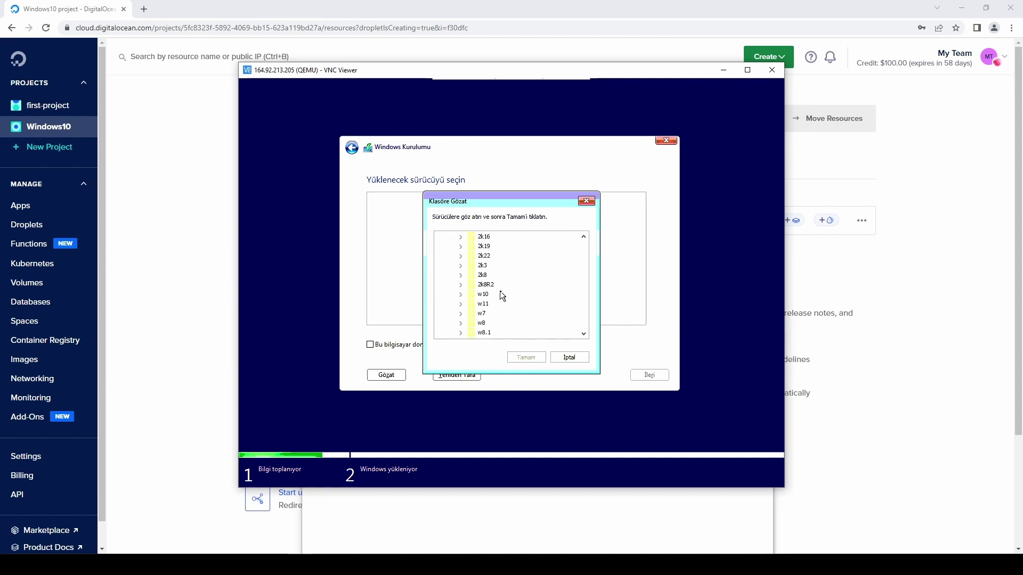
pyautogui.click(461, 295)
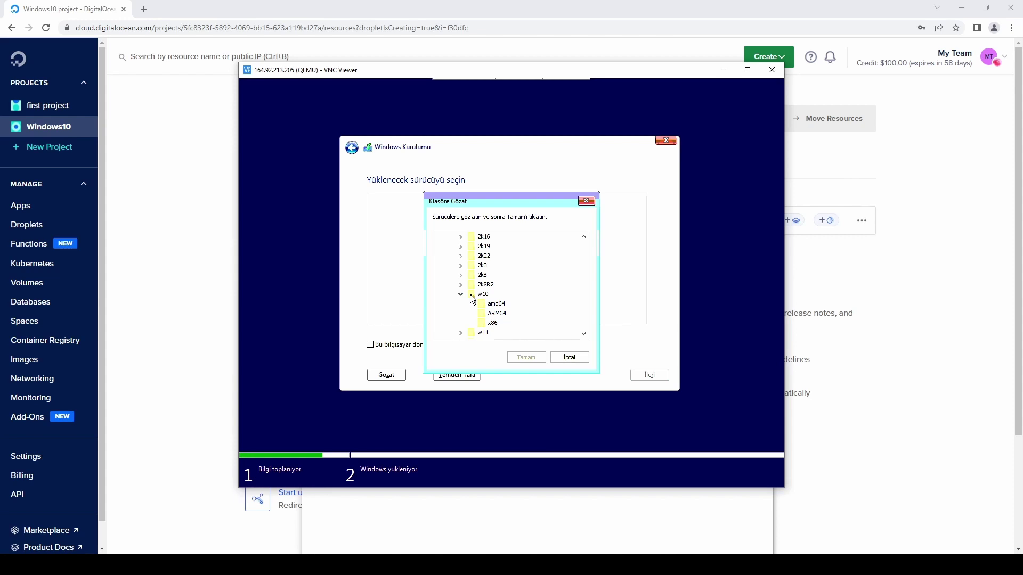
pyautogui.click(496, 307)
pyautogui.click(516, 356)
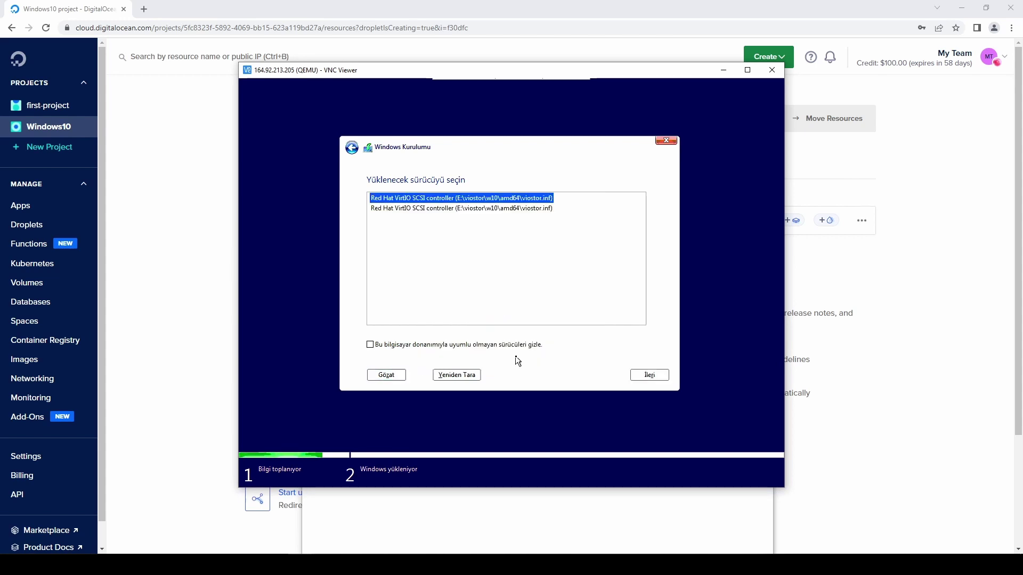
pyautogui.click(480, 209)
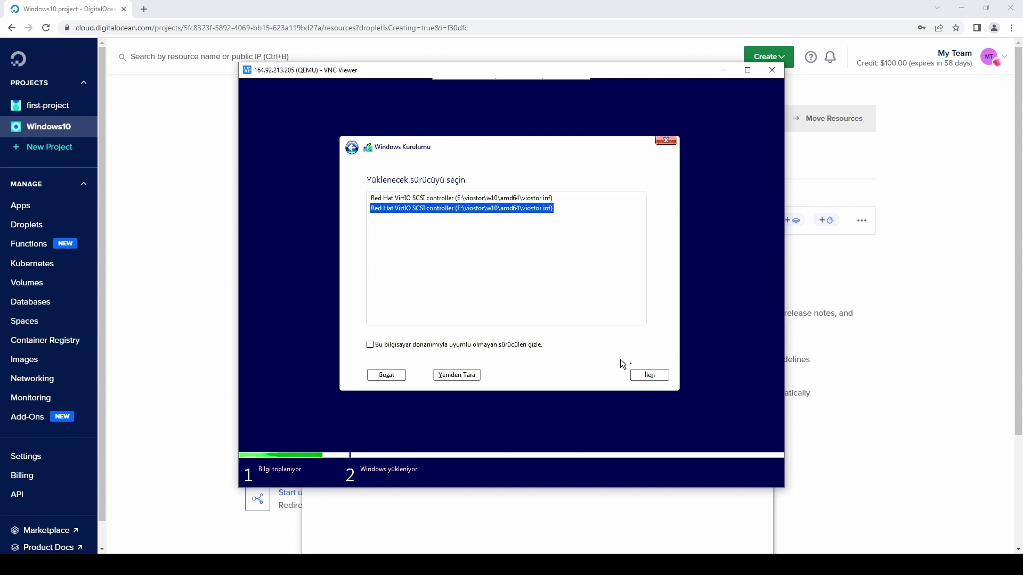
pyautogui.click(649, 375)
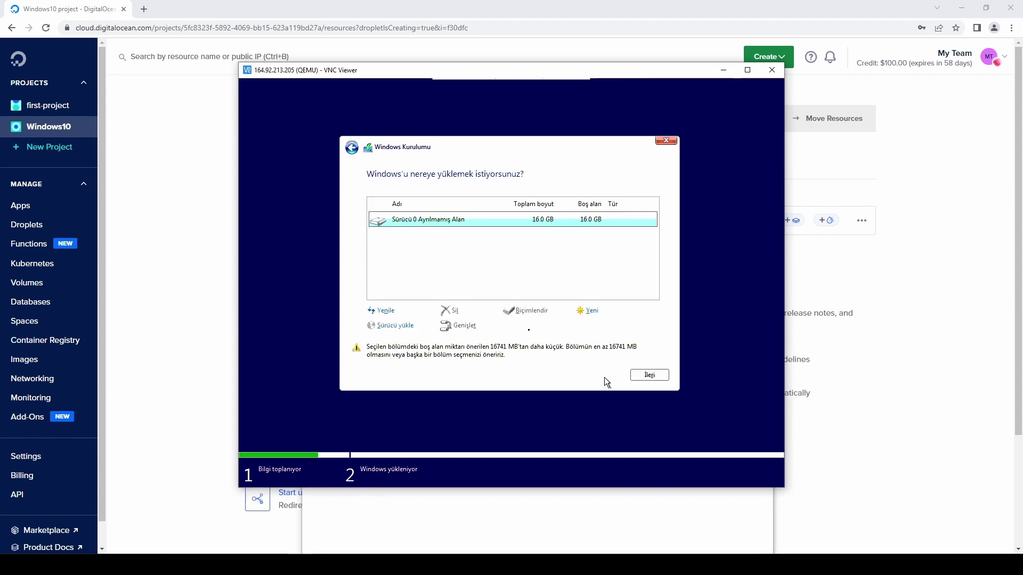
# - Load the Red Hat VirtIO Ethernet Adapter driver from E:\NetKVM\w10\amd64
pyautogui.click(393, 326)
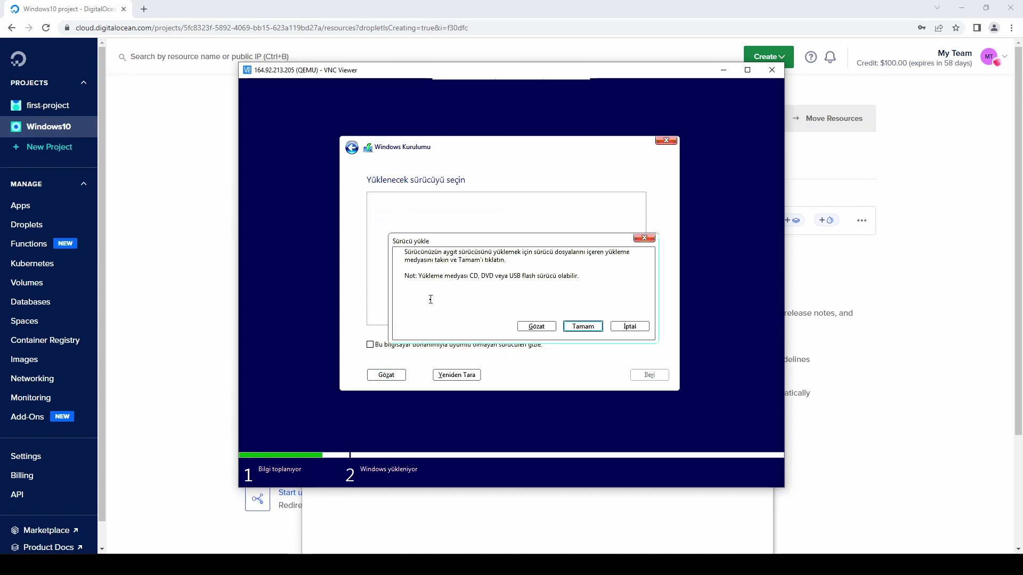
pyautogui.click(644, 239)
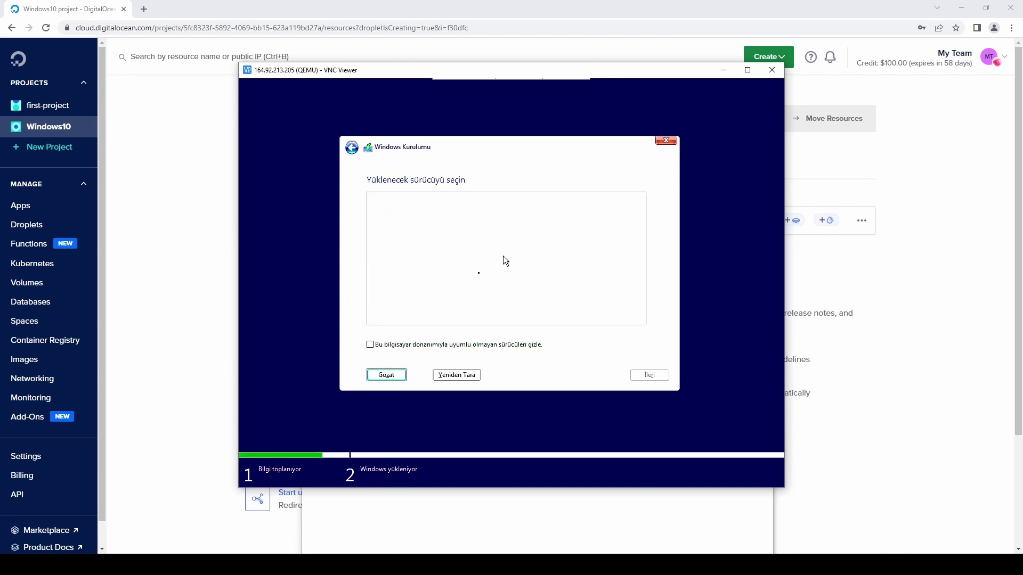
pyautogui.click(400, 374)
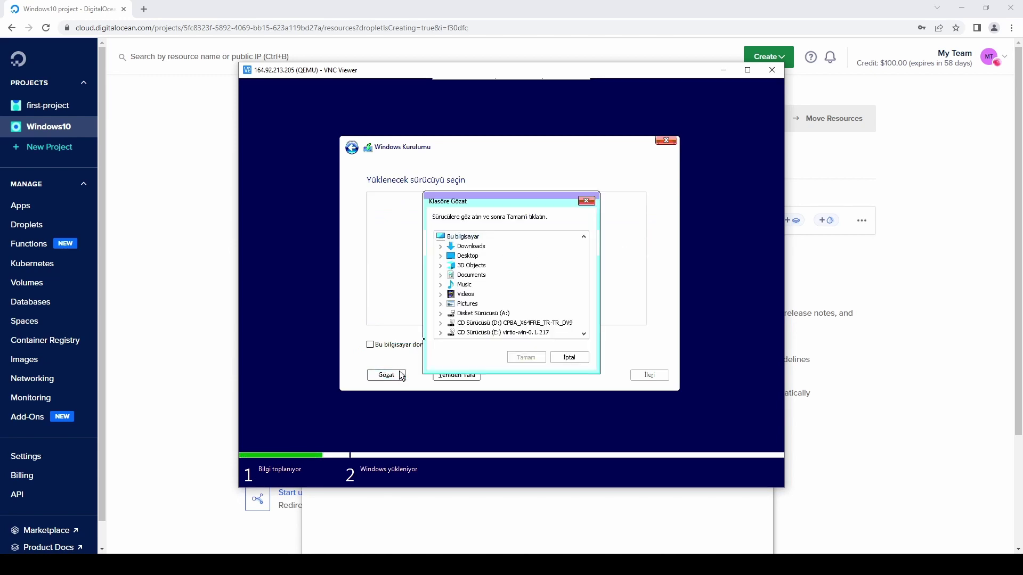
pyautogui.scroll(-1, 448, 308)
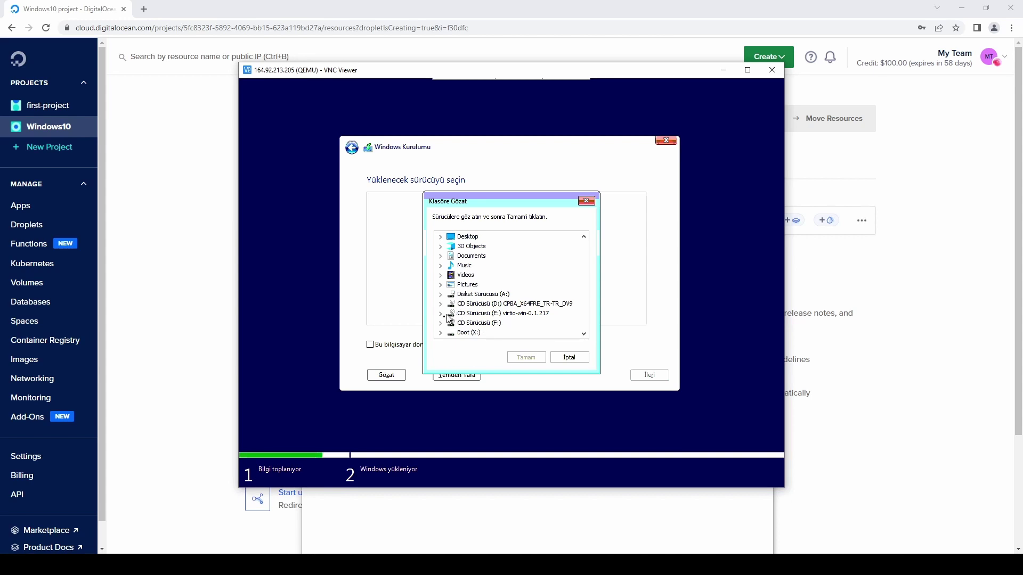
pyautogui.click(441, 314)
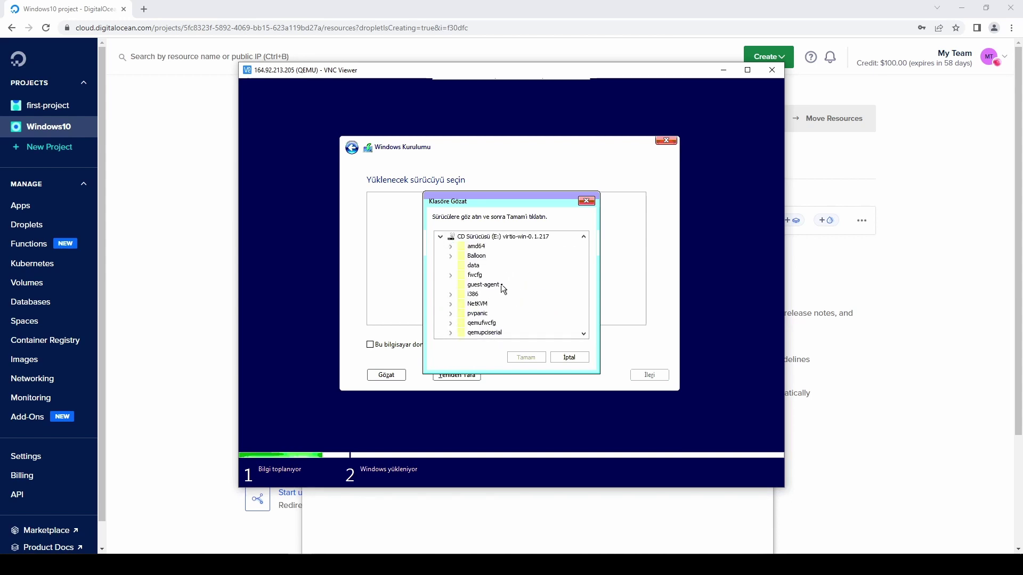
pyautogui.click(452, 306)
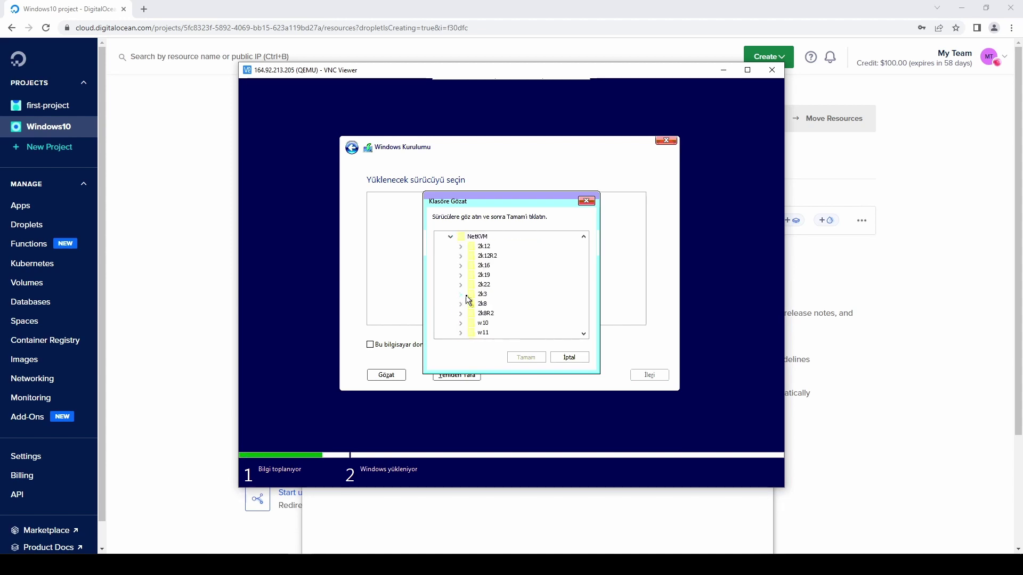
pyautogui.scroll(-1, 468, 297)
pyautogui.click(459, 295)
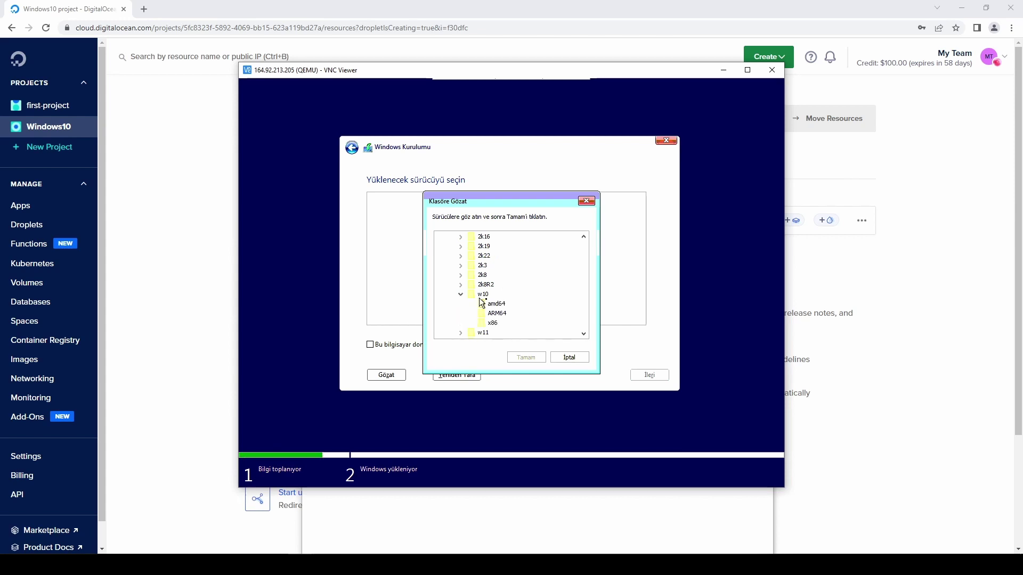
pyautogui.click(498, 307)
pyautogui.click(524, 357)
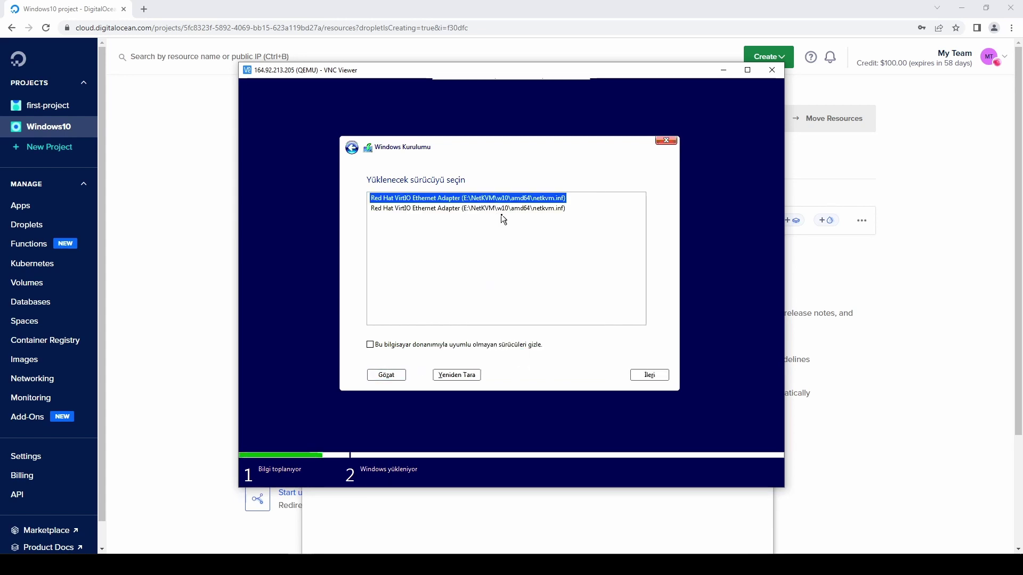
pyautogui.click(499, 209)
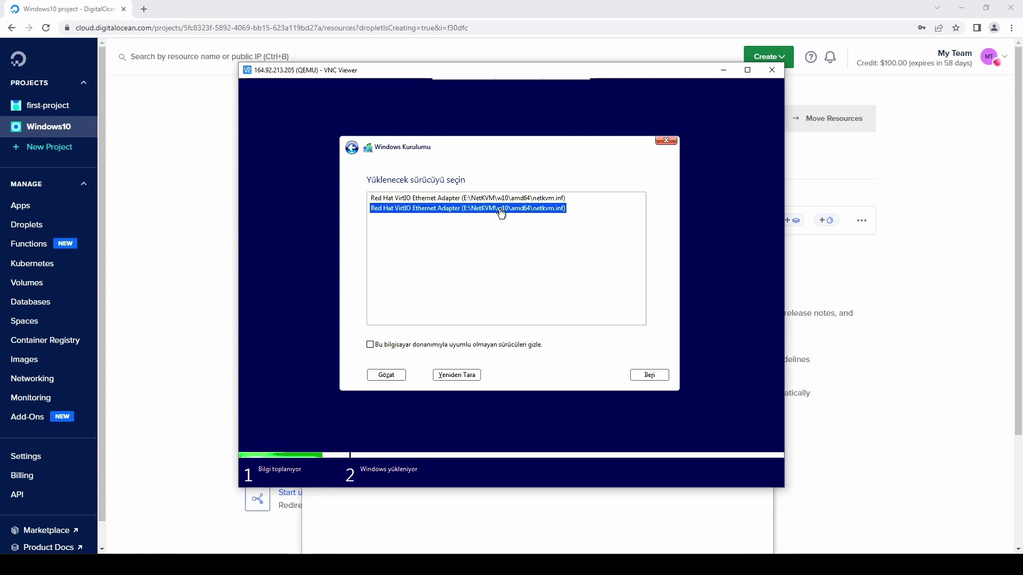
pyautogui.click(644, 376)
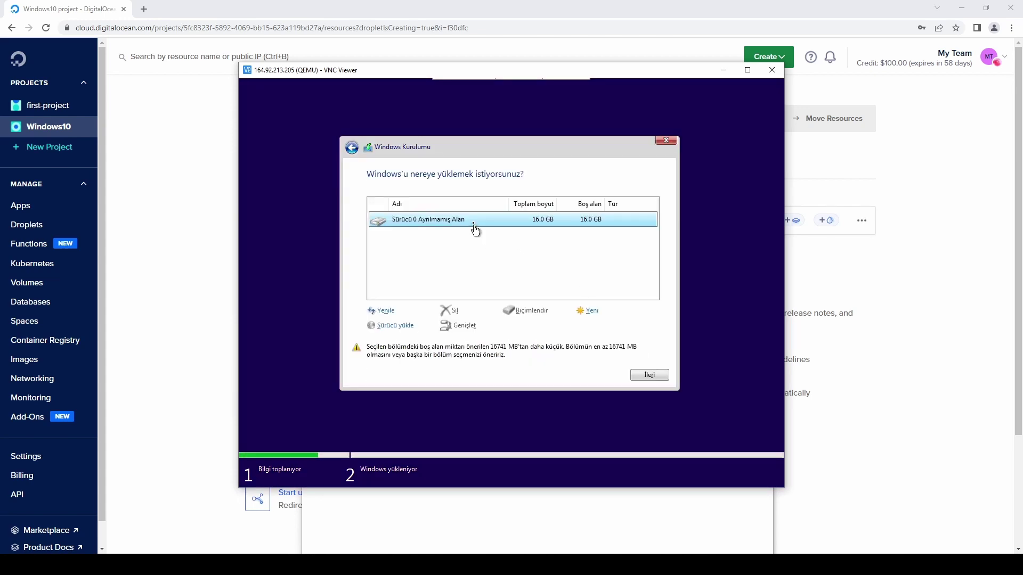
# - Install Windows on Drive 0's 16.0 GB unallocated space, then restart immediately
pyautogui.click(650, 376)
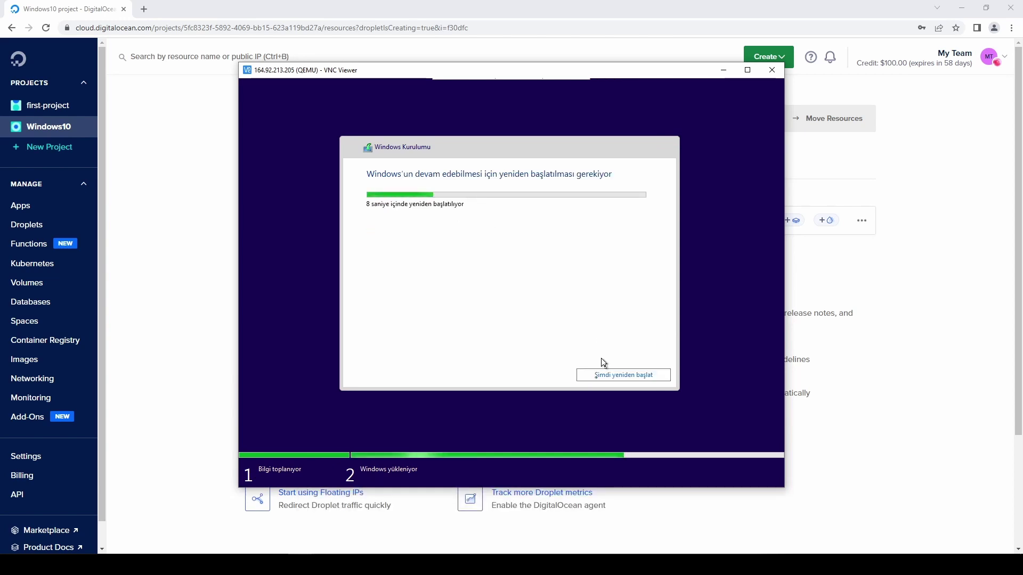
pyautogui.click(610, 376)
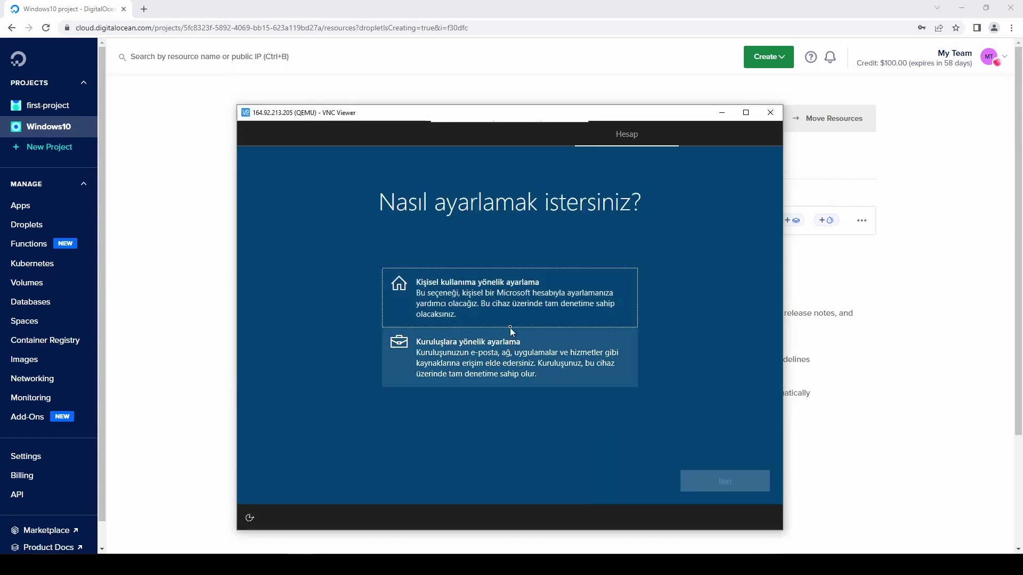
# - Set up for personal use with an offline local account named Deneme and its password
pyautogui.click(524, 302)
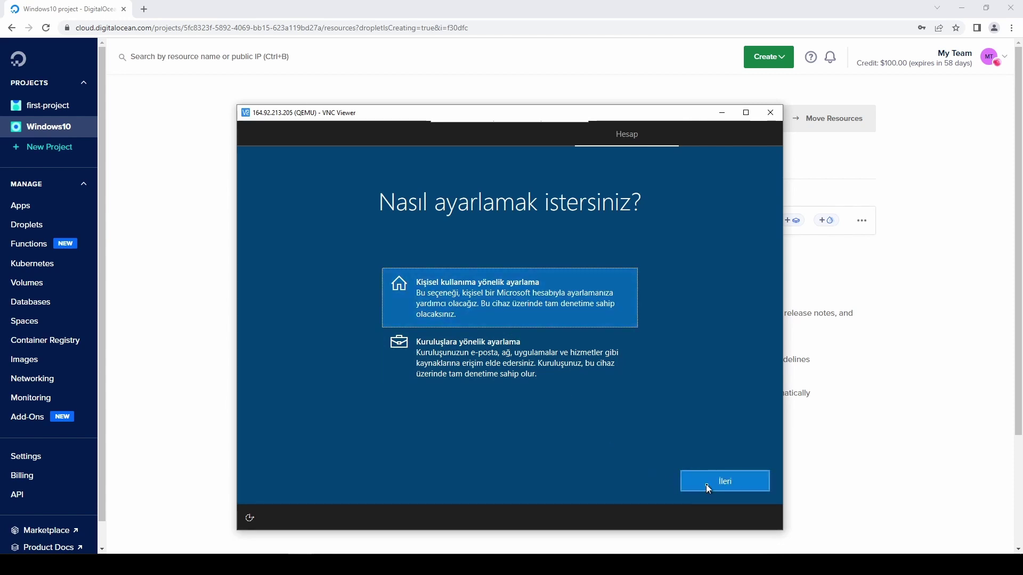
pyautogui.click(709, 484)
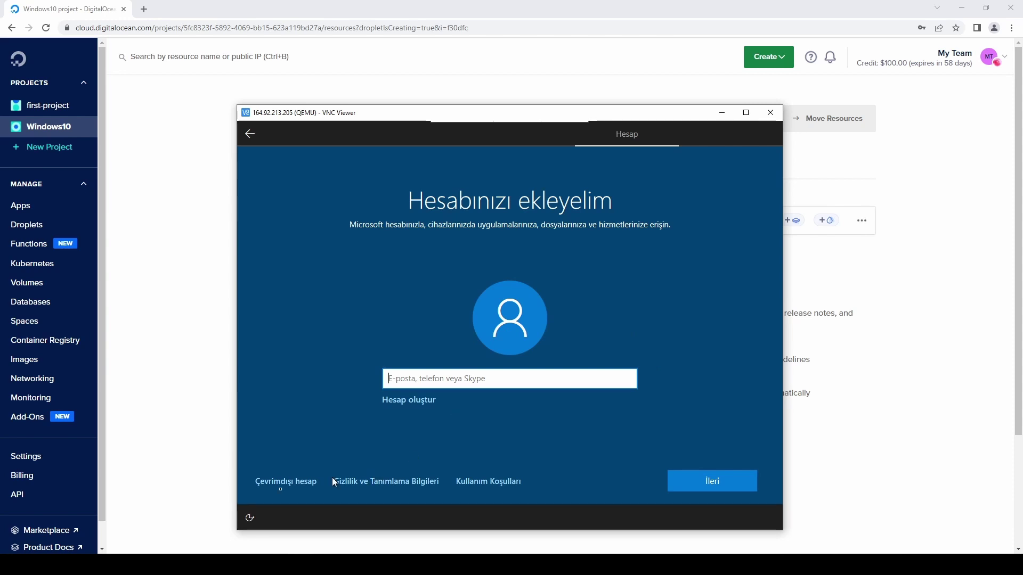
pyautogui.click(282, 483)
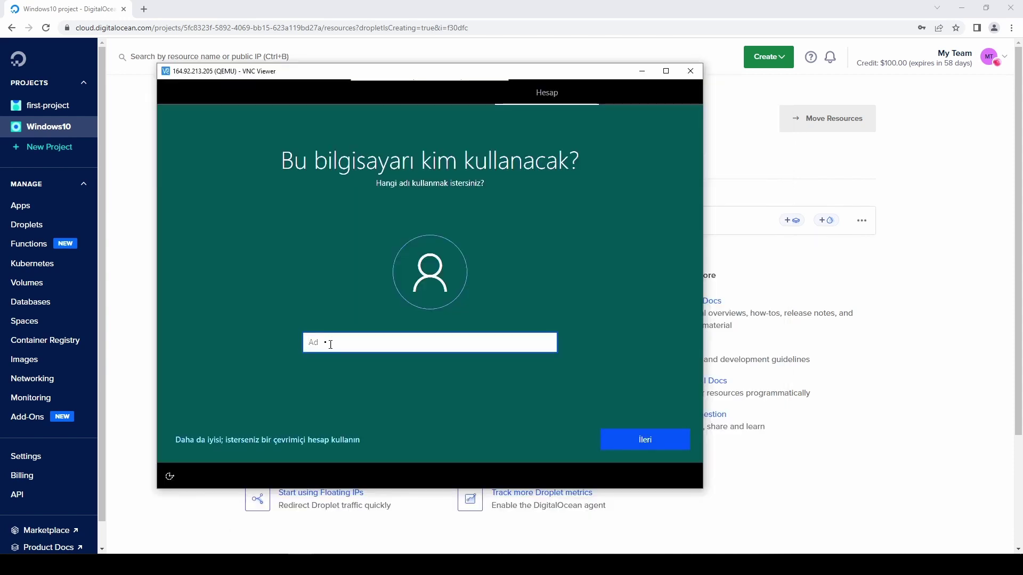
pyautogui.write('Deneme')
pyautogui.click(633, 444)
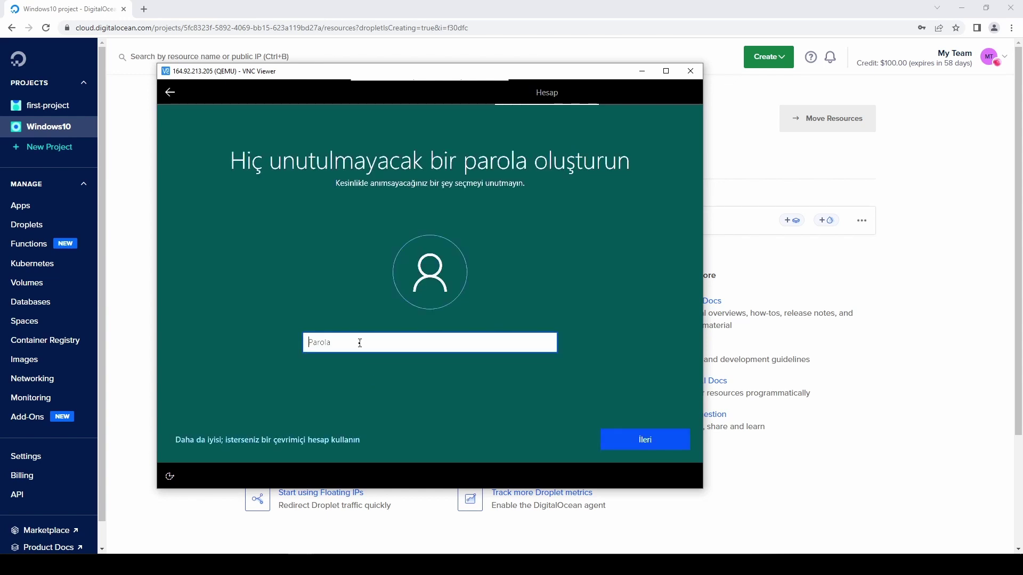
pyautogui.write('••••••')
pyautogui.click(621, 442)
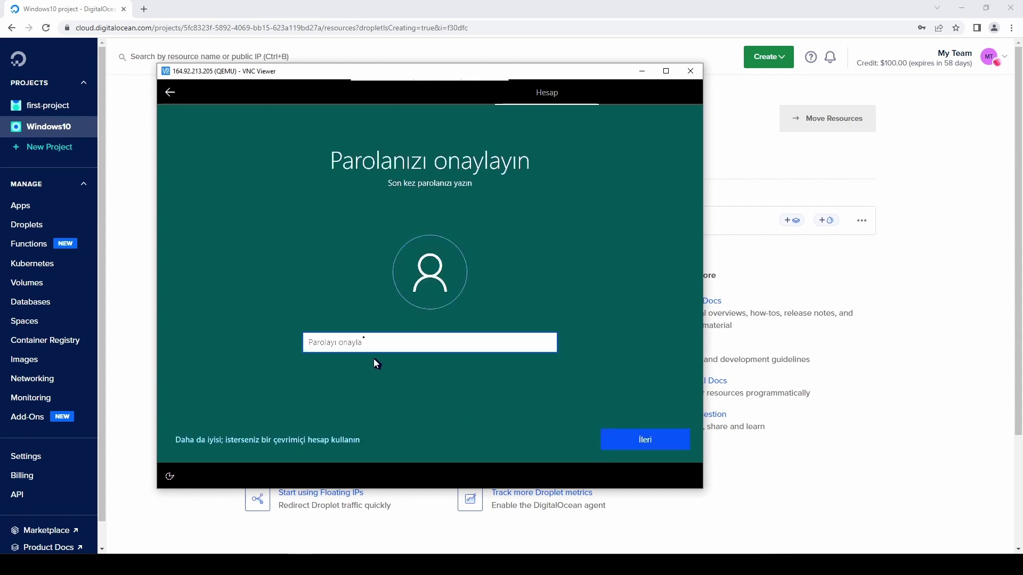
pyautogui.write('••••••')
pyautogui.press('Return')
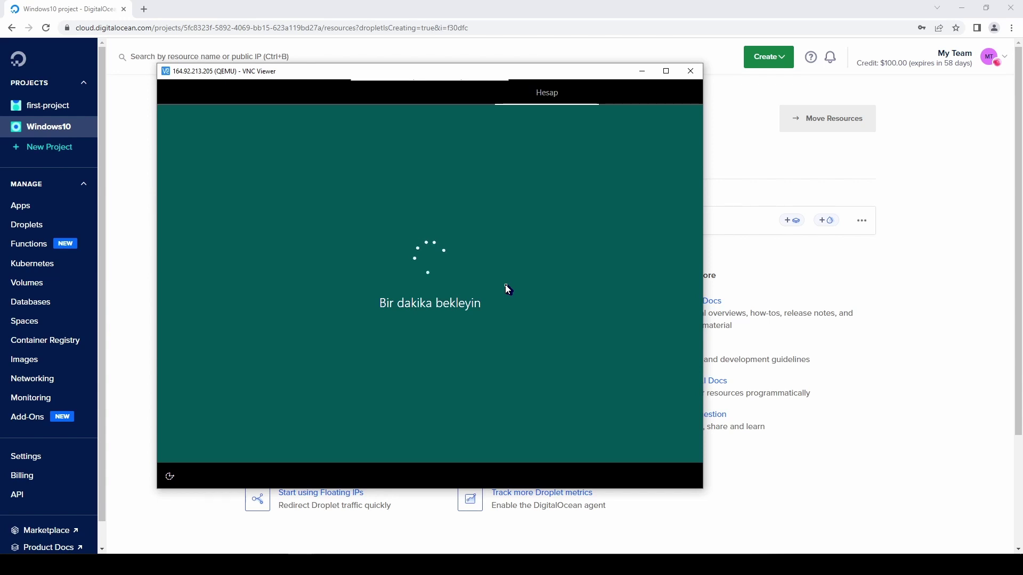
# - Decline the optional offer, accept default privacy settings, and allow network discoverability
pyautogui.click(543, 447)
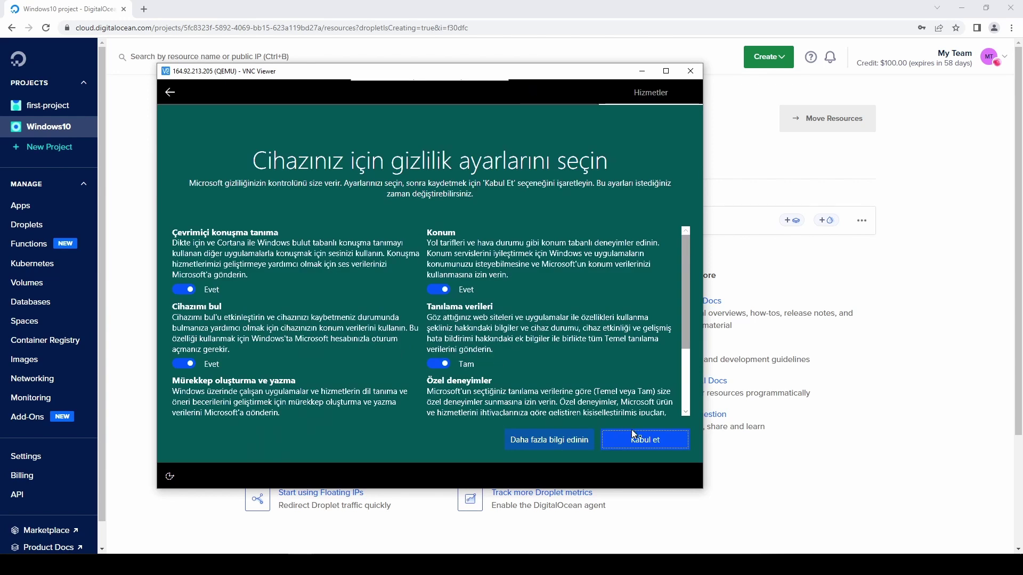
pyautogui.click(645, 440)
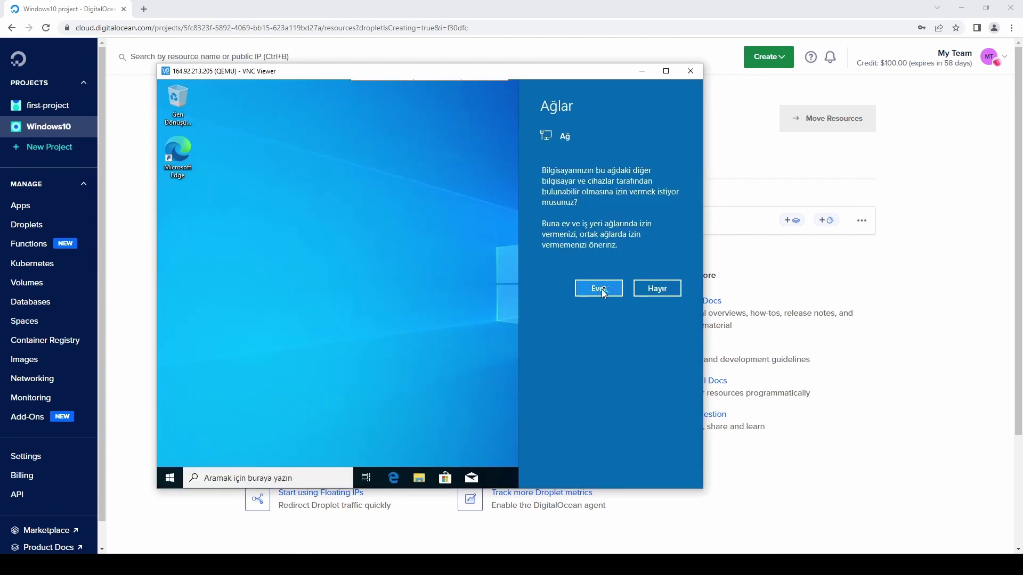
pyautogui.click(604, 290)
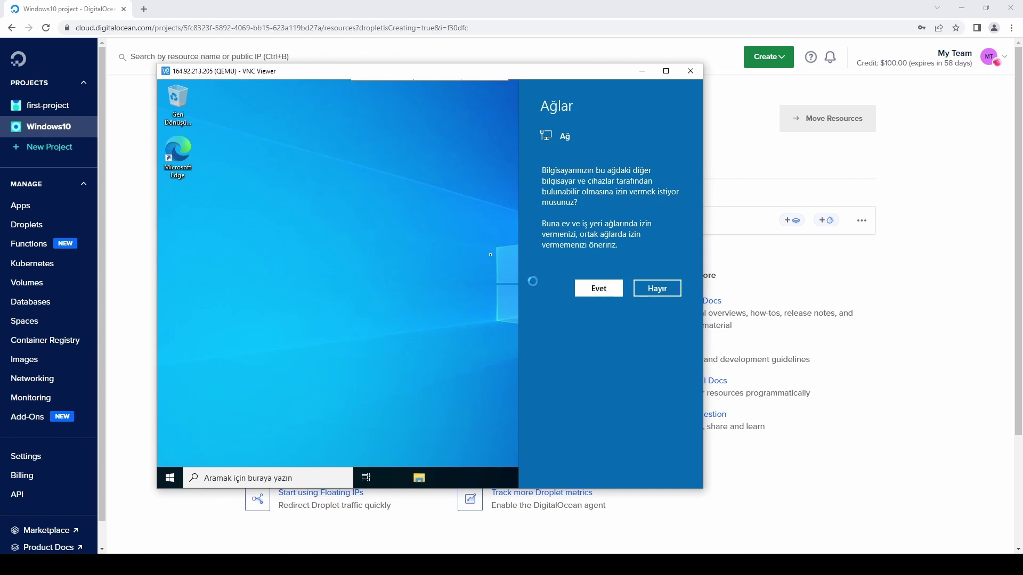
# - Restart the Windows 10 guest from the Start menu's power options
pyautogui.click(172, 478)
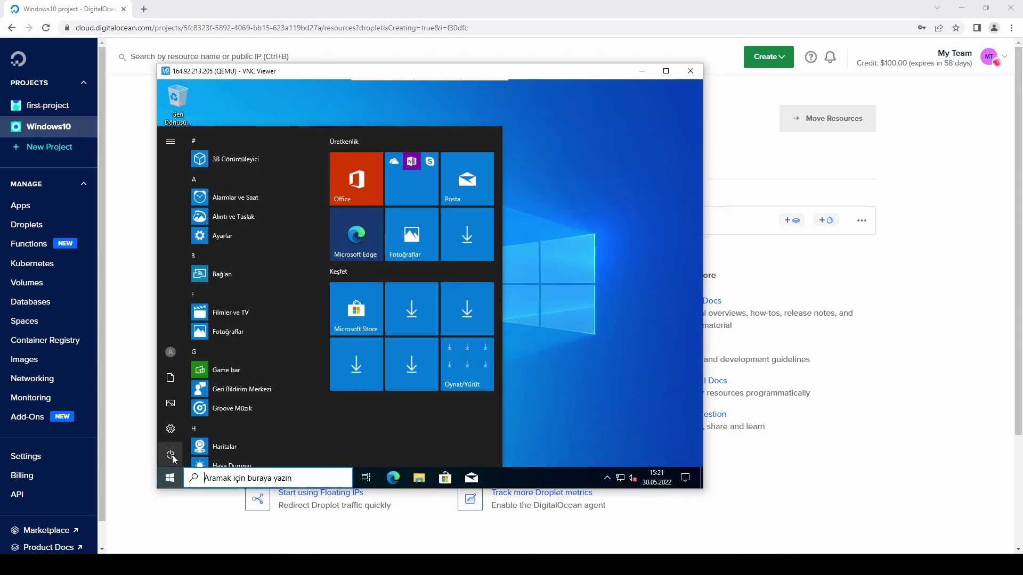
pyautogui.click(171, 456)
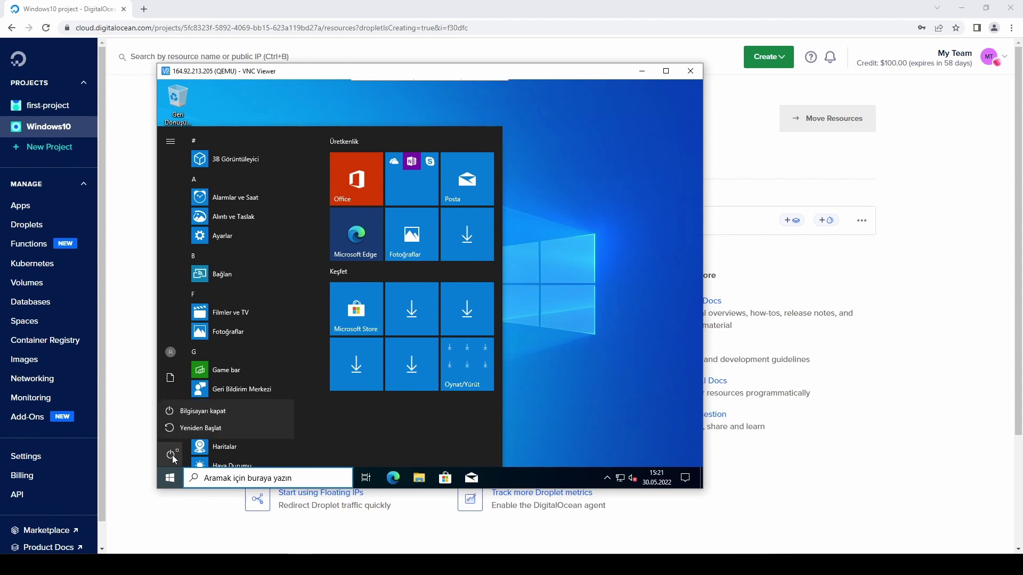
pyautogui.click(202, 429)
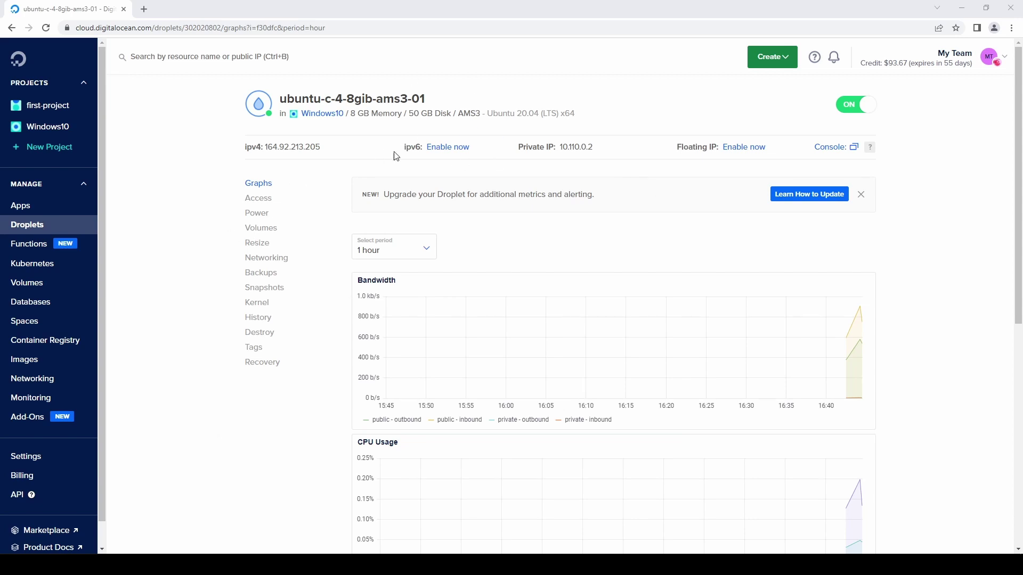
# - Connect PuTTY to the droplet's public IPv4 address and log in as root
pyautogui.press('super')
pyautogui.write('p')
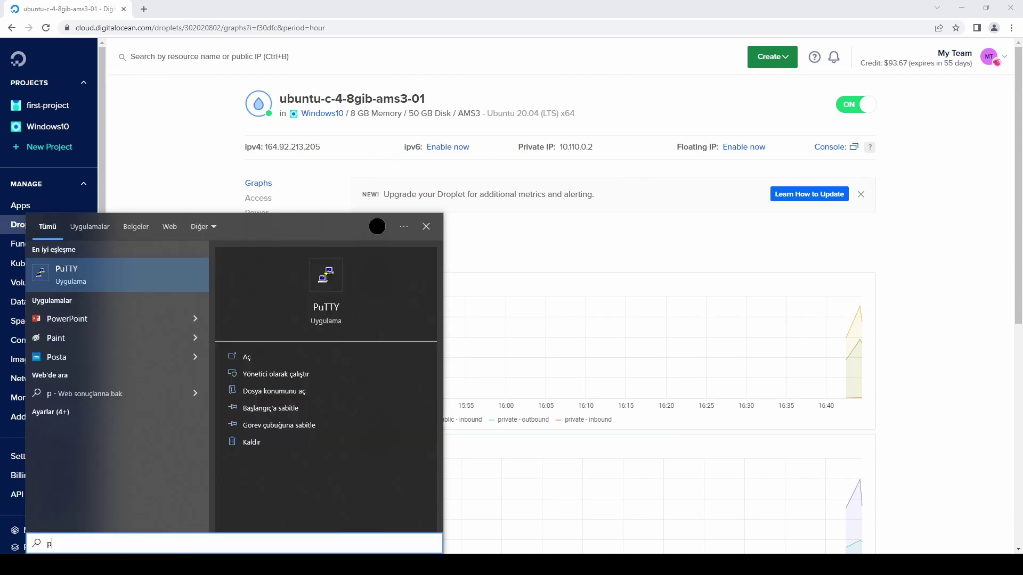
pyautogui.click(103, 270)
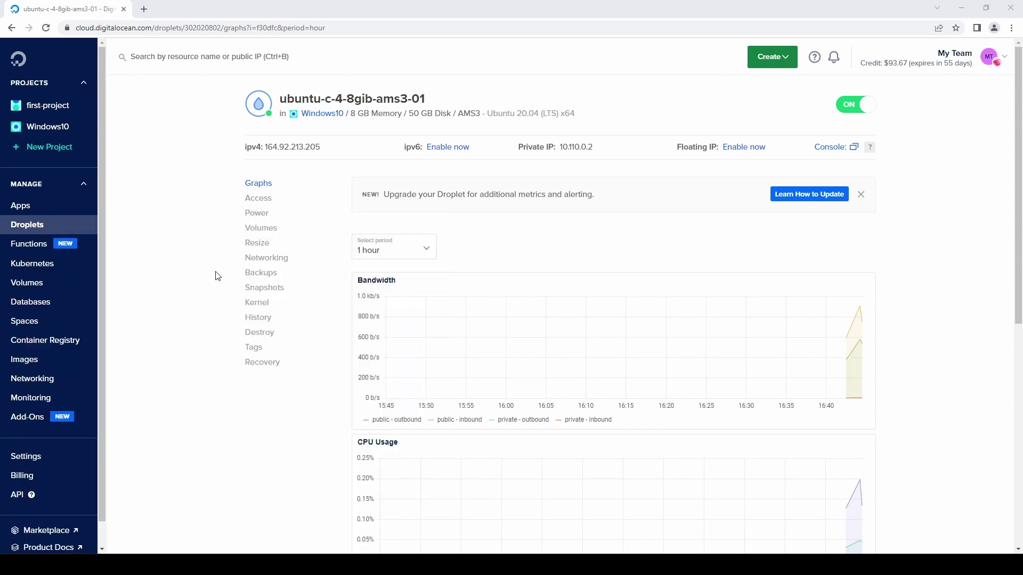
pyautogui.moveTo(536, 179); pyautogui.dragTo(564, 204)
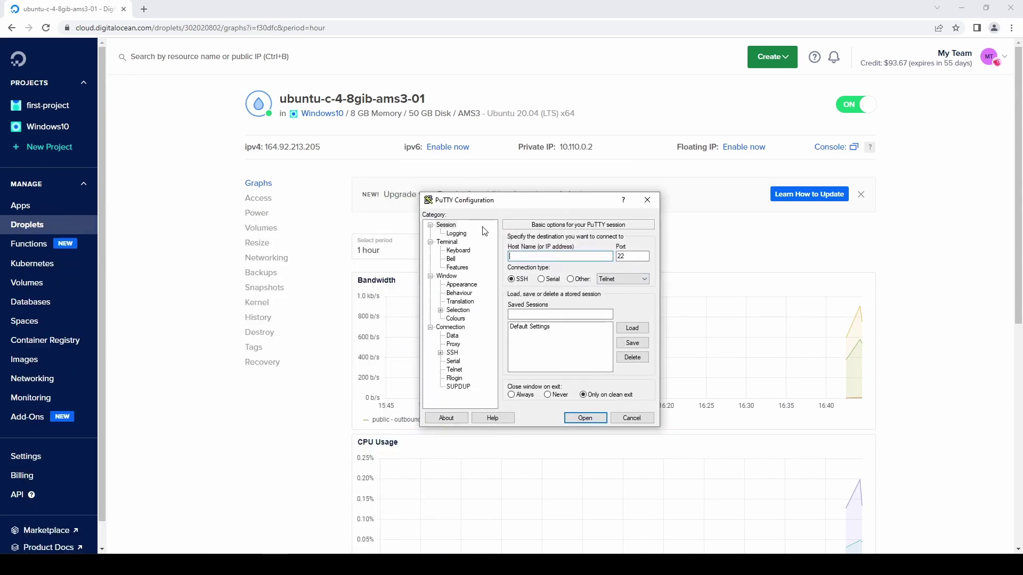
pyautogui.click(337, 148)
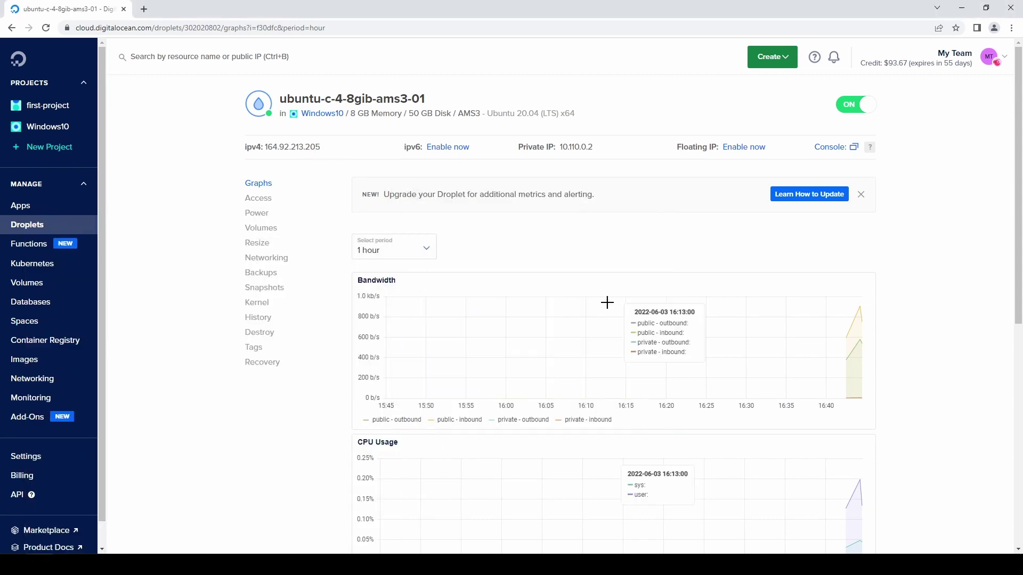
pyautogui.hotkey('alt', 'Tab')
pyautogui.write('164.92.213.205')
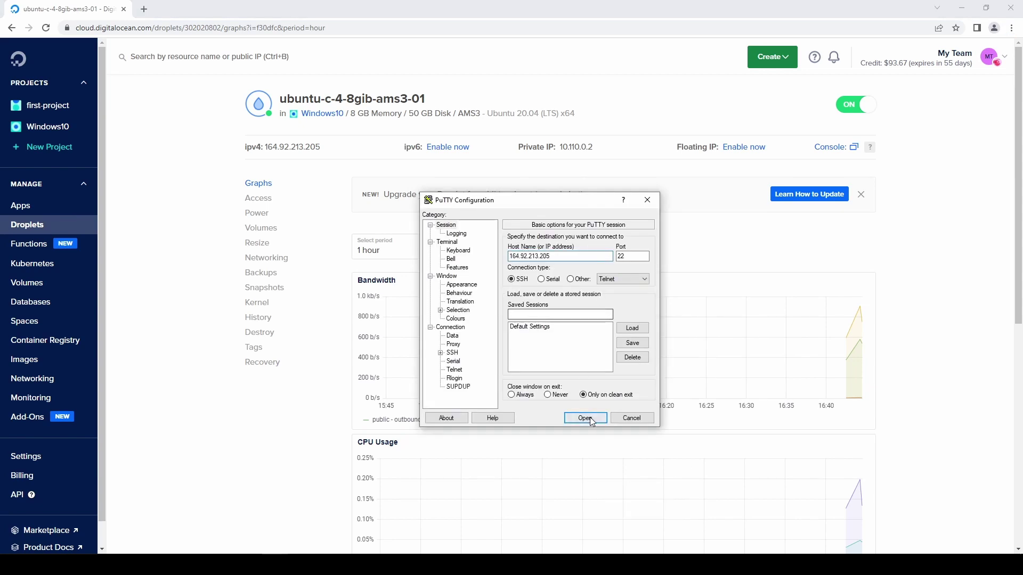
pyautogui.click(584, 418)
pyautogui.moveTo(222, 27); pyautogui.dragTo(521, 219)
pyautogui.write('root')
pyautogui.press('Return')
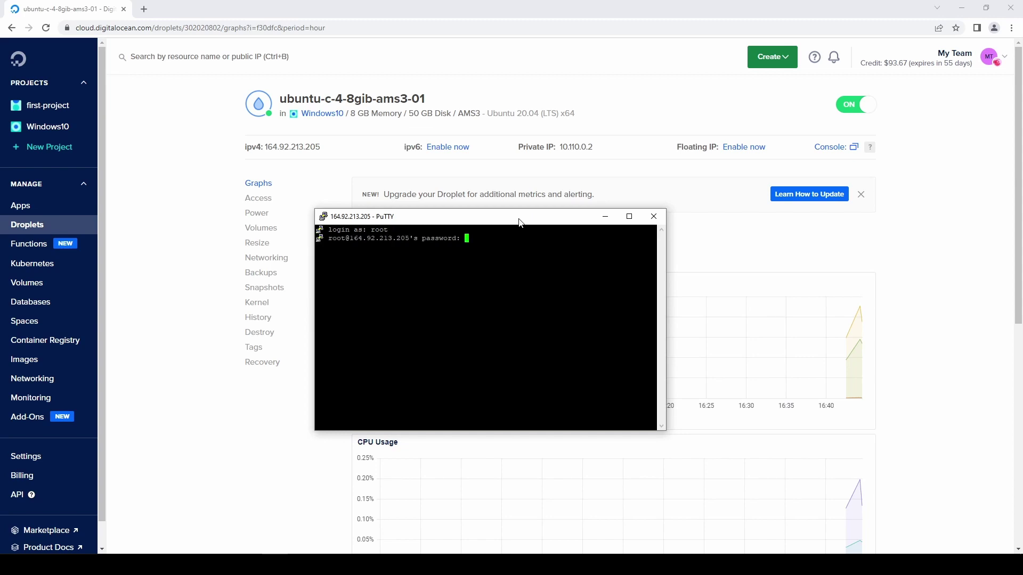
pyautogui.press('Return')
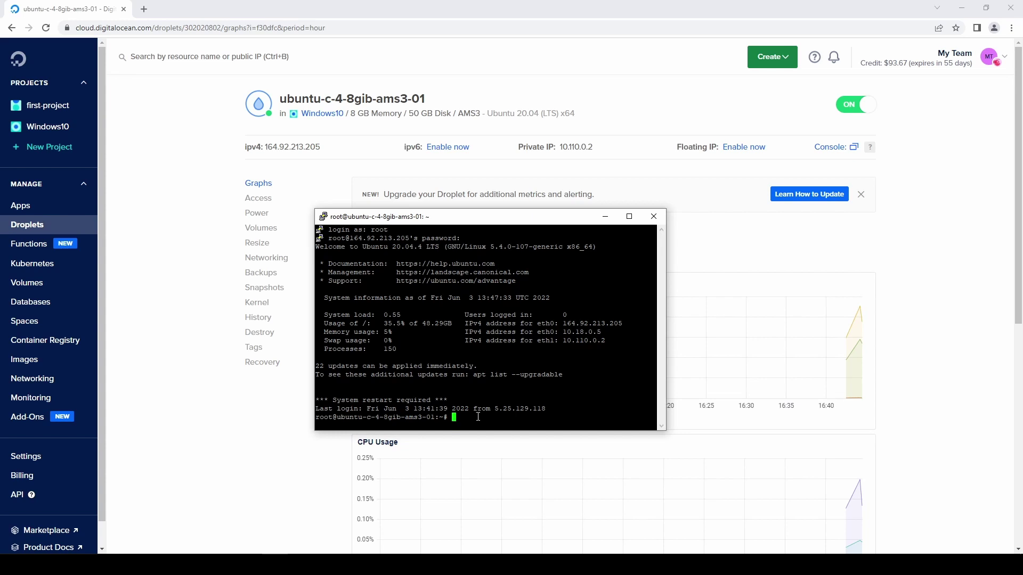
# - Clear the terminal and run dd if=Windows10.img | gzip -c>Windows10.gz
pyautogui.write('clear')
pyautogui.press('Return')
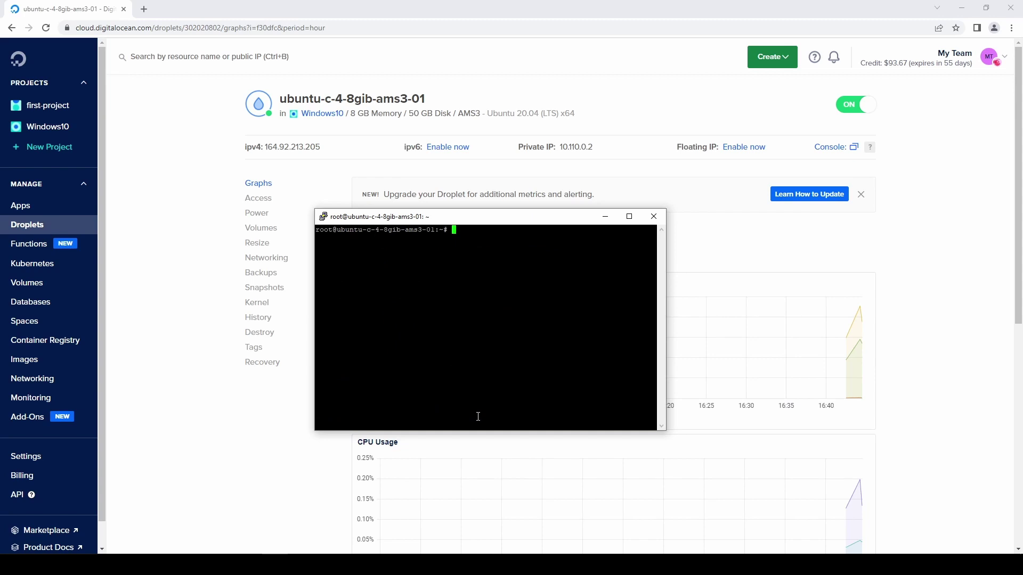
pyautogui.write('dd if=Windows10.img | gzip -c>Windows10')
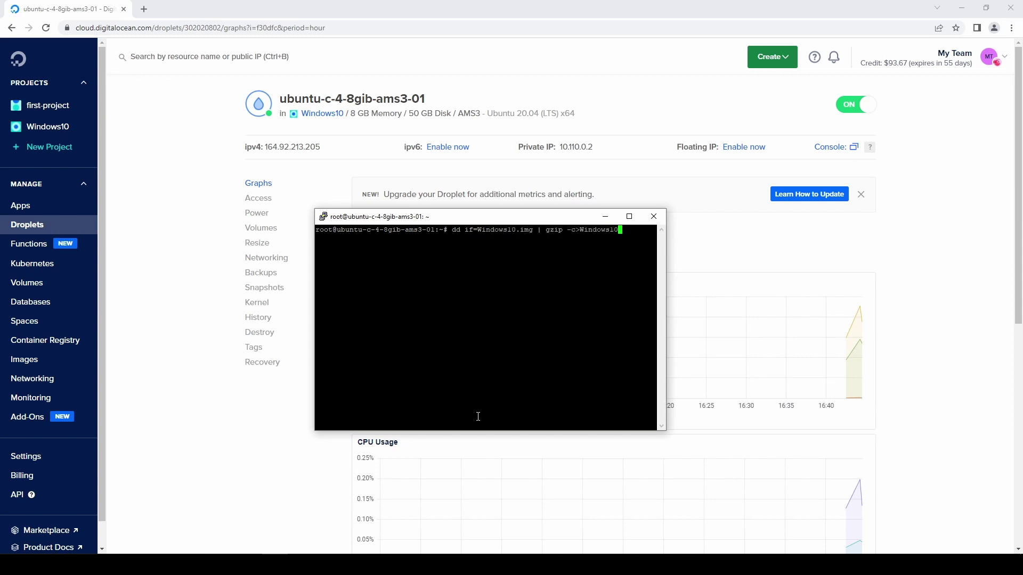
pyautogui.write('.gz')
pyautogui.press('Return')
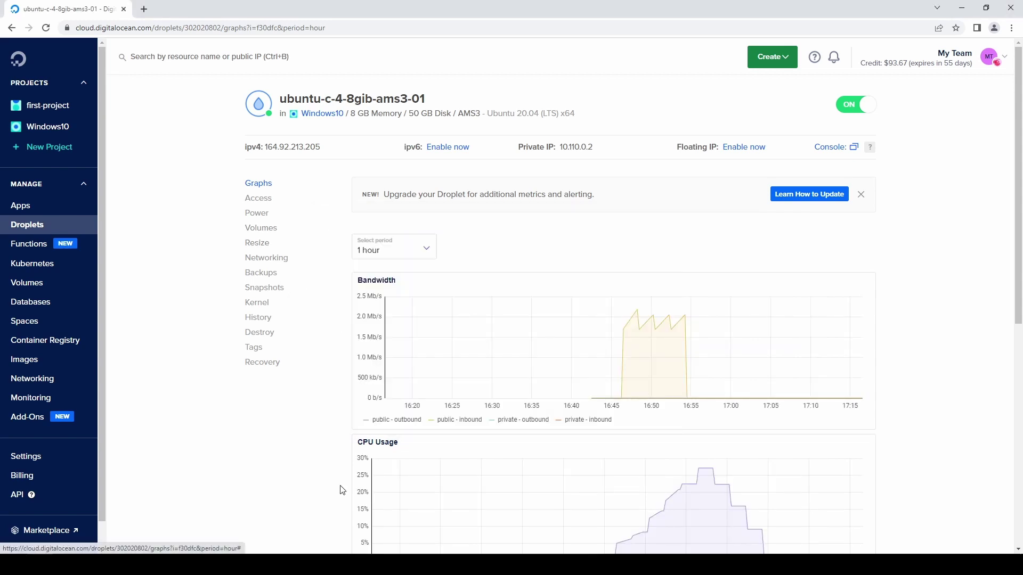
# - Reconnect PuTTY to the droplet's IP and list files to confirm Windows10.gz exists
pyautogui.moveTo(444, 350); pyautogui.dragTo(372, 277)
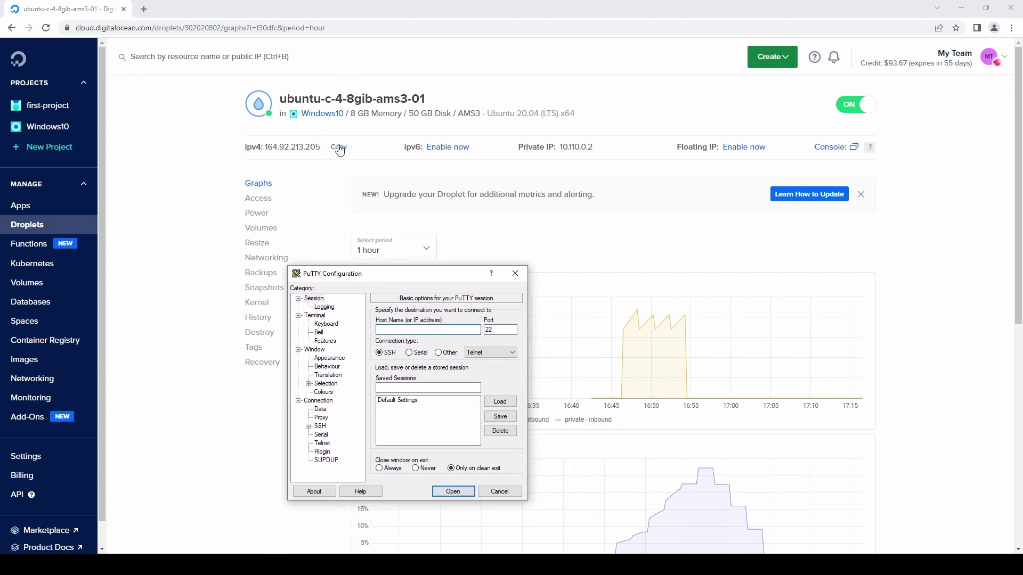
pyautogui.click(334, 147)
pyautogui.hotkey('alt', 'Tab')
pyautogui.click(403, 329)
pyautogui.write('164.92.213.205')
pyautogui.click(453, 491)
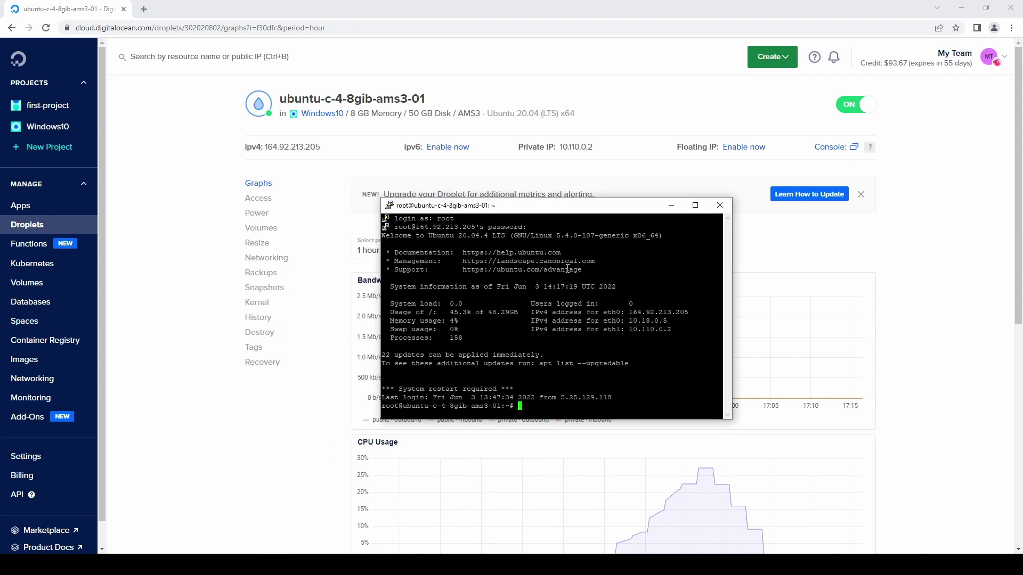
pyautogui.write('ls')
pyautogui.press('Return')
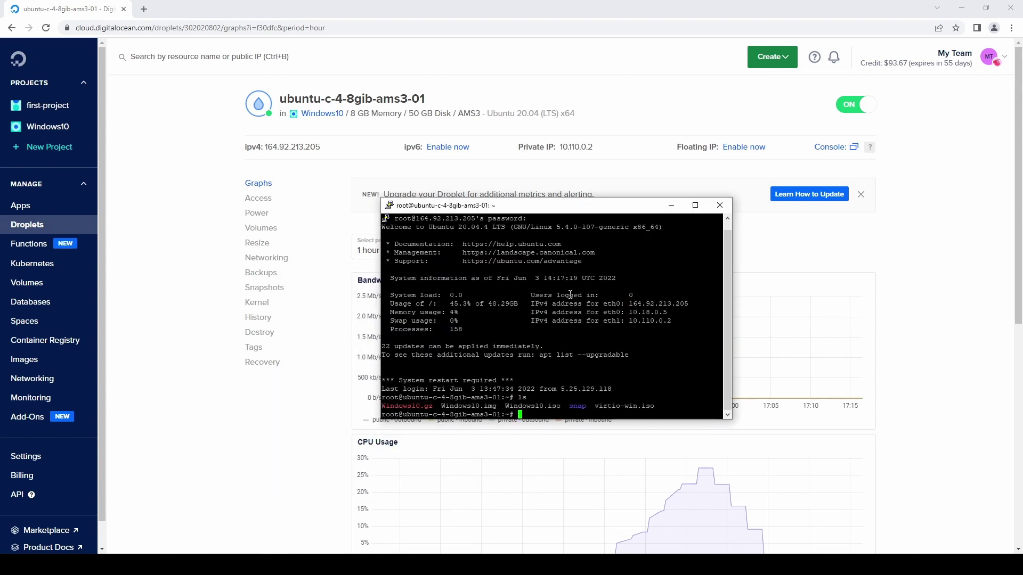
pyautogui.moveTo(434, 410); pyautogui.dragTo(393, 406)
# - Install the web server with apt install apache2
pyautogui.moveTo(509, 206); pyautogui.dragTo(498, 166)
pyautogui.click(524, 371)
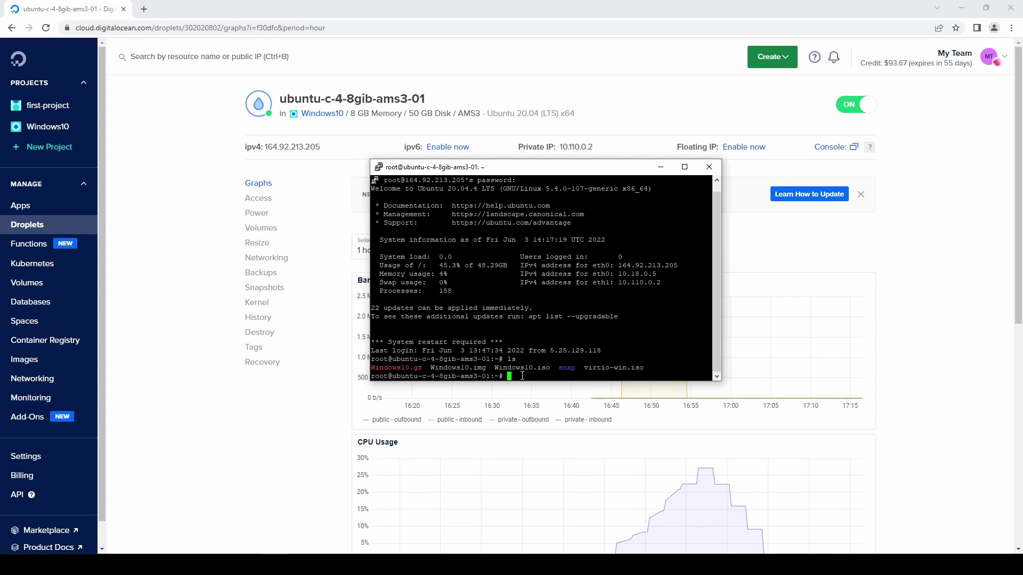
pyautogui.write('apt install')
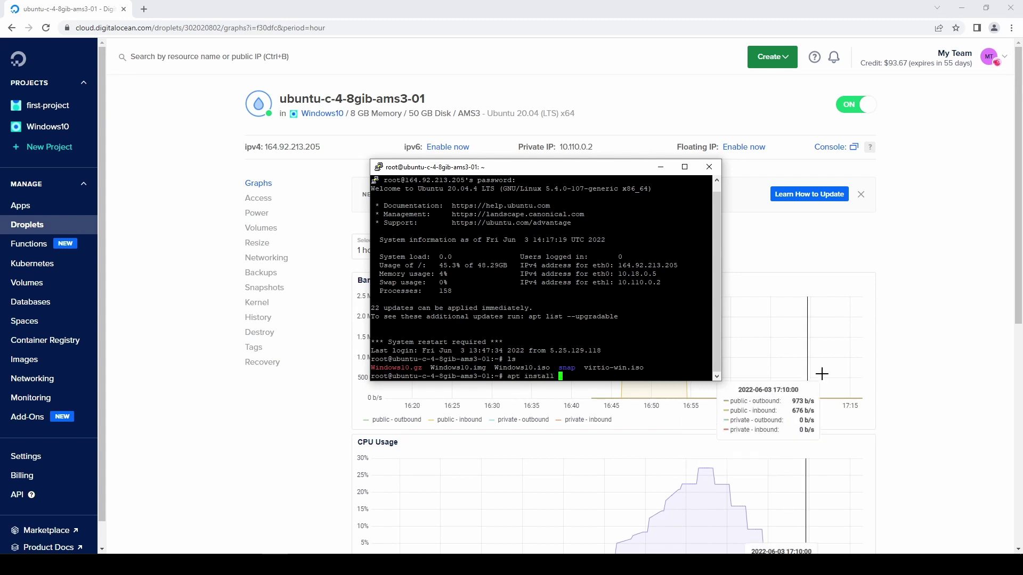
pyautogui.write(' apache')
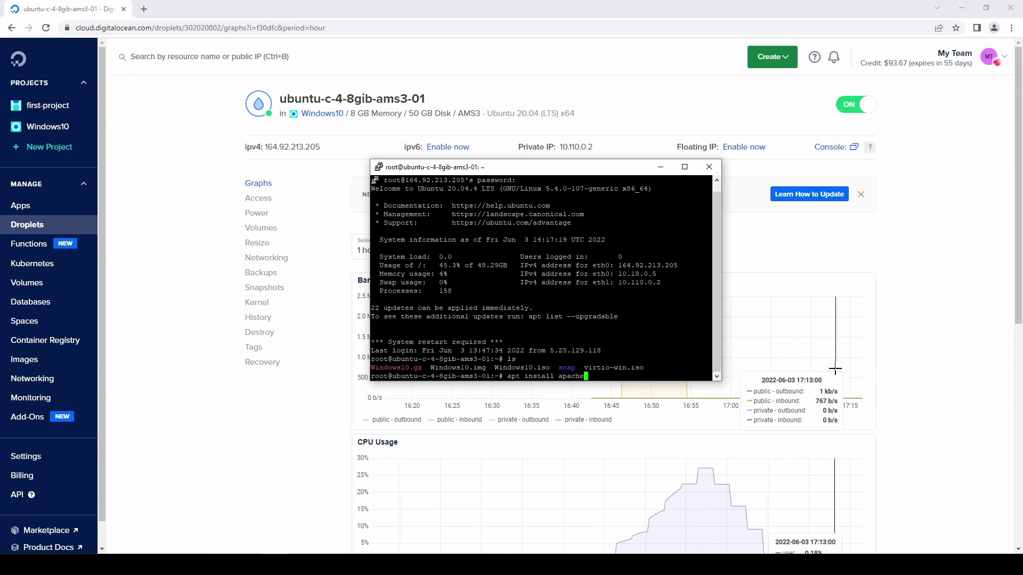
pyautogui.write('2')
pyautogui.press('Return')
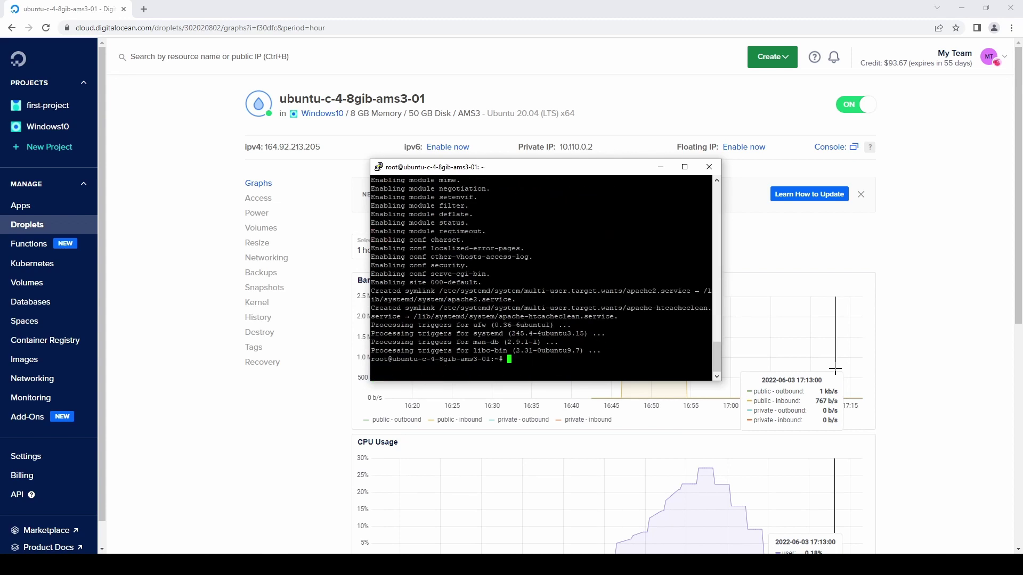
# - Run sudo ufw allow 'Apache', copy Windows10.gz to /var/www/html/, and copy the droplet IP
pyautogui.write("sudo ufw allow 'Apache'")
pyautogui.press('Return')
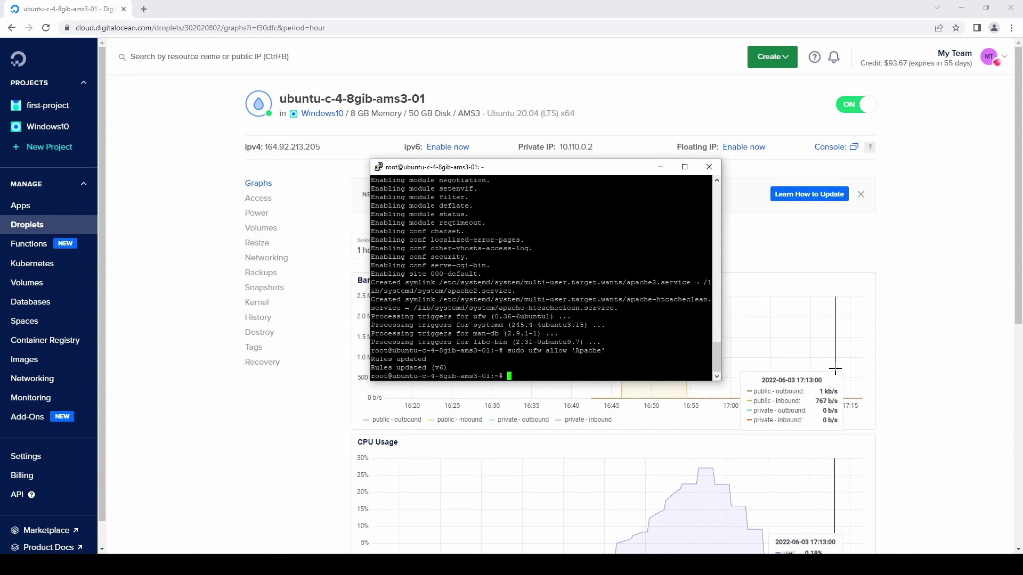
pyautogui.write('cp Windows10.gz /var/www/html/')
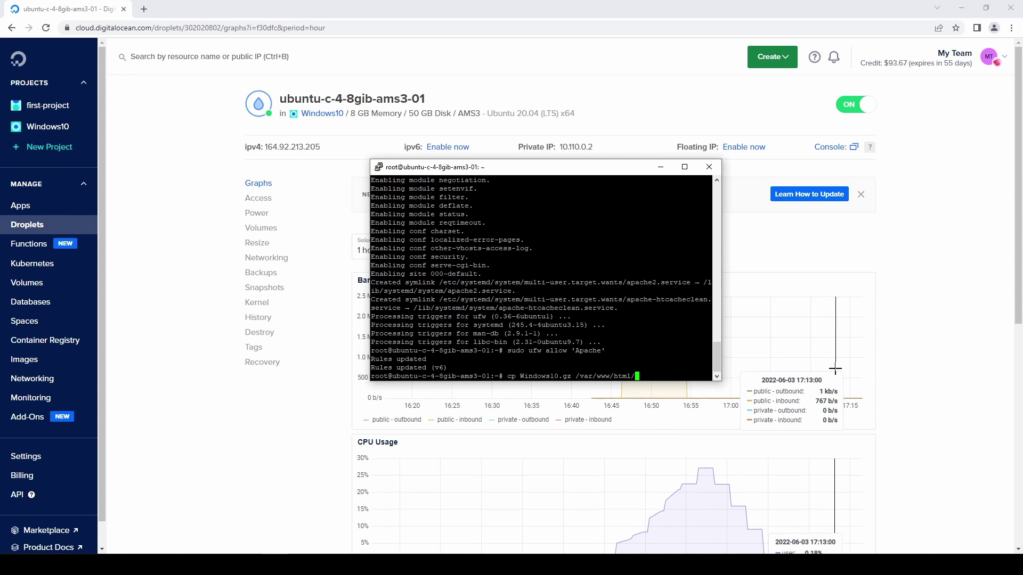
pyautogui.press('Return')
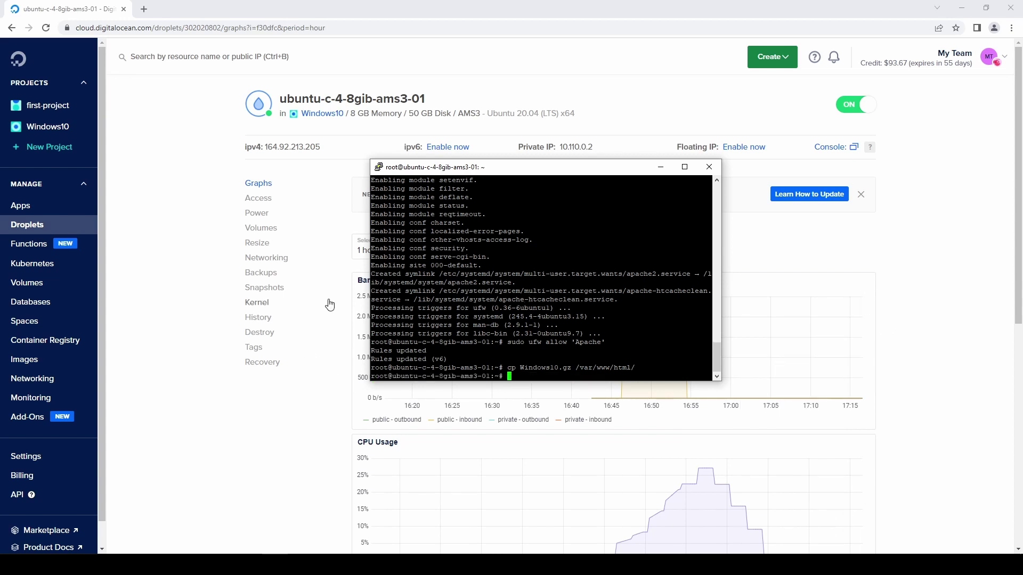
pyautogui.moveTo(280, 148)
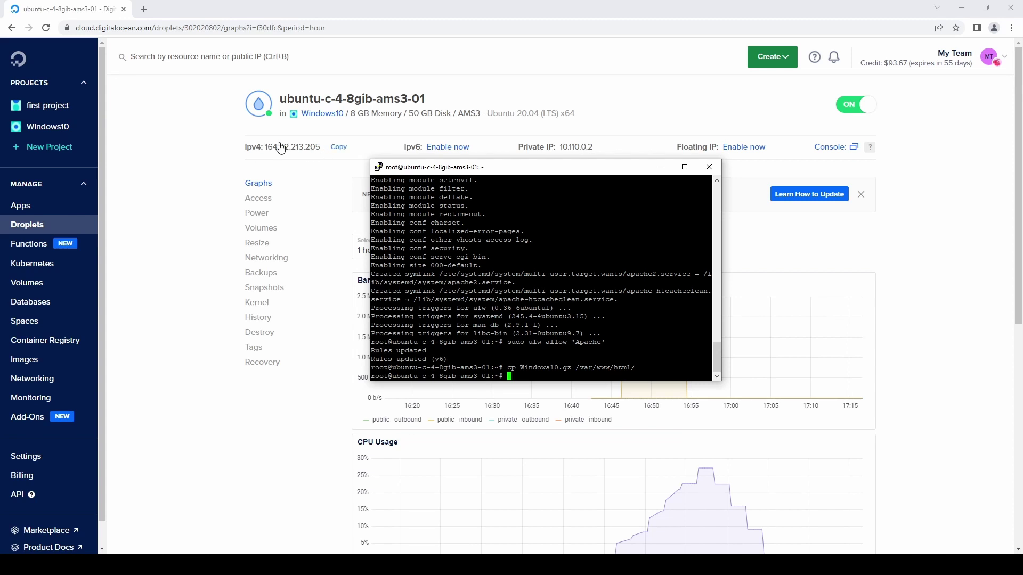
pyautogui.click(338, 148)
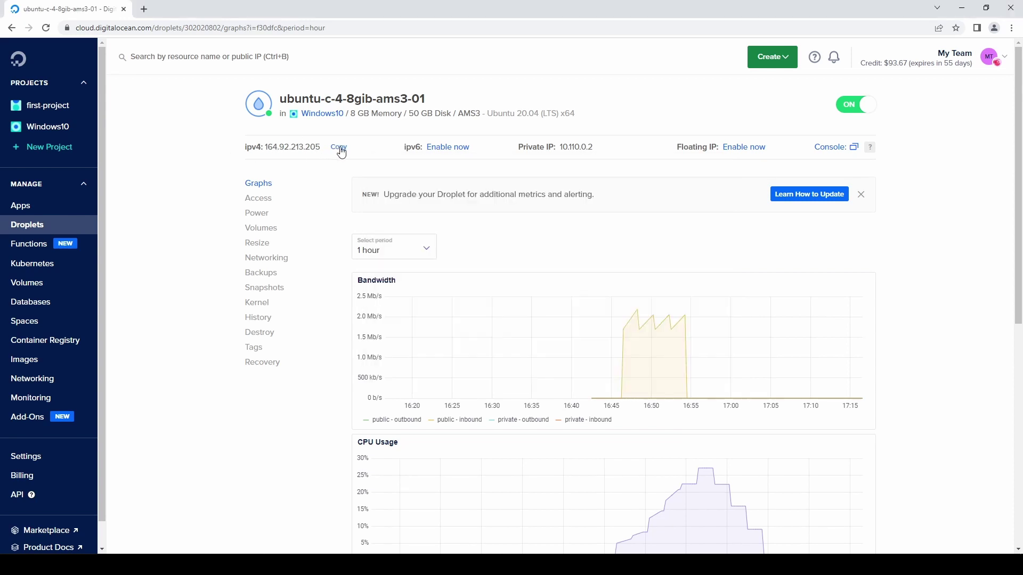
# - In a new Chrome tab, download Windows10.gz from the droplet's IP 164.92.213.205
pyautogui.click(144, 9)
pyautogui.hotkey('ctrl', 'v')
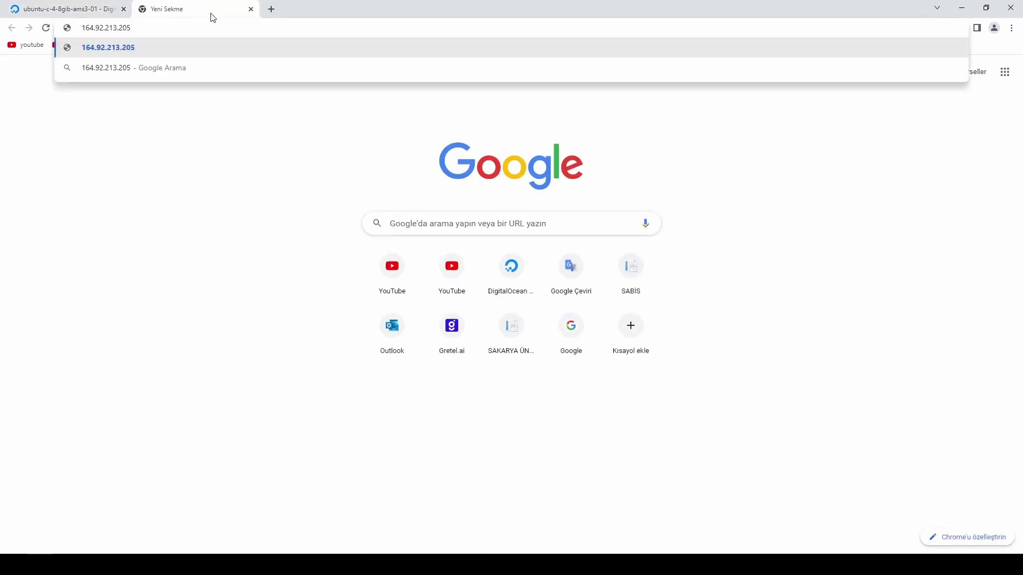
pyautogui.write('/Windows')
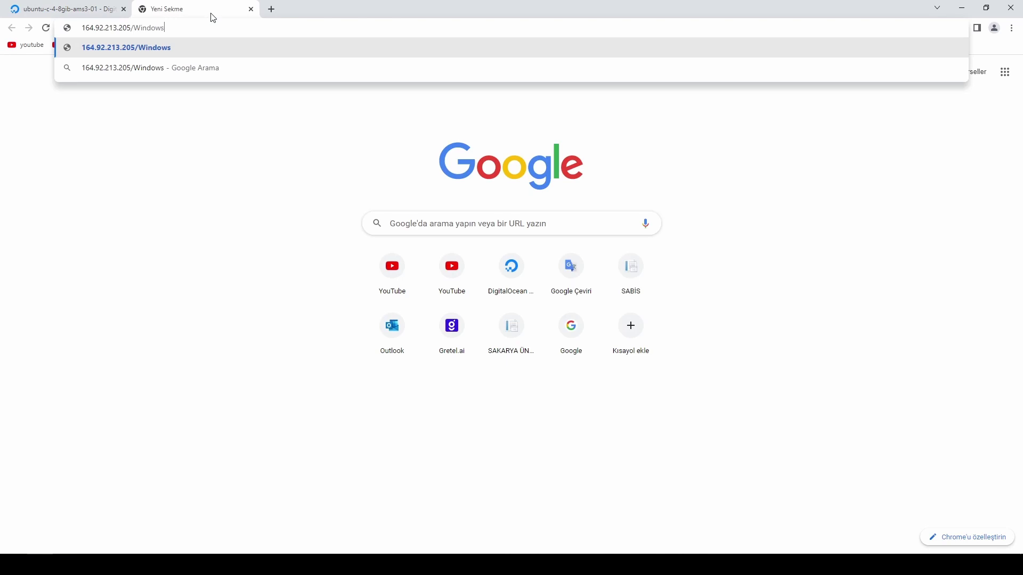
pyautogui.write('10.gx')
pyautogui.press('Return')
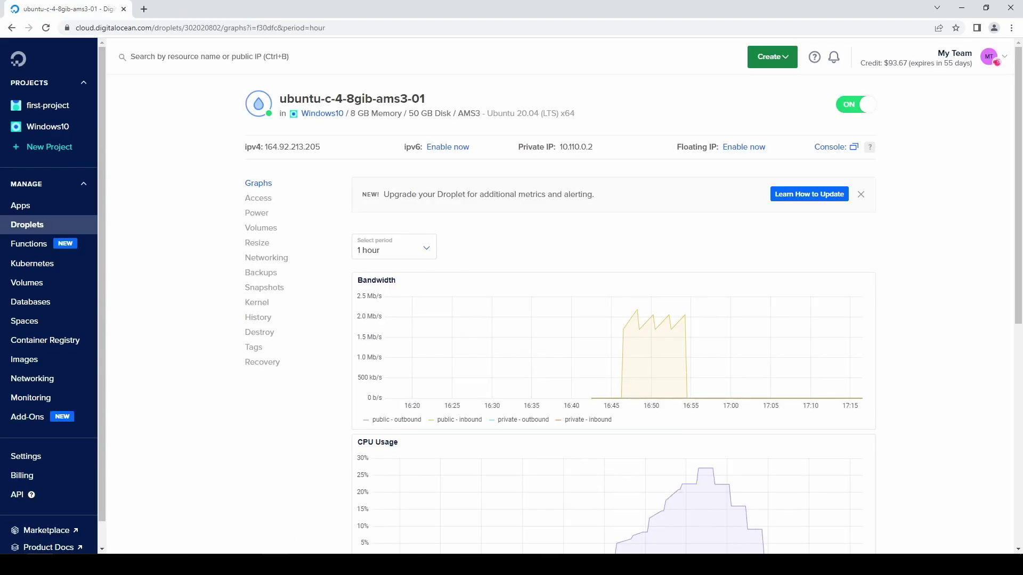
pyautogui.moveTo(275, 564)
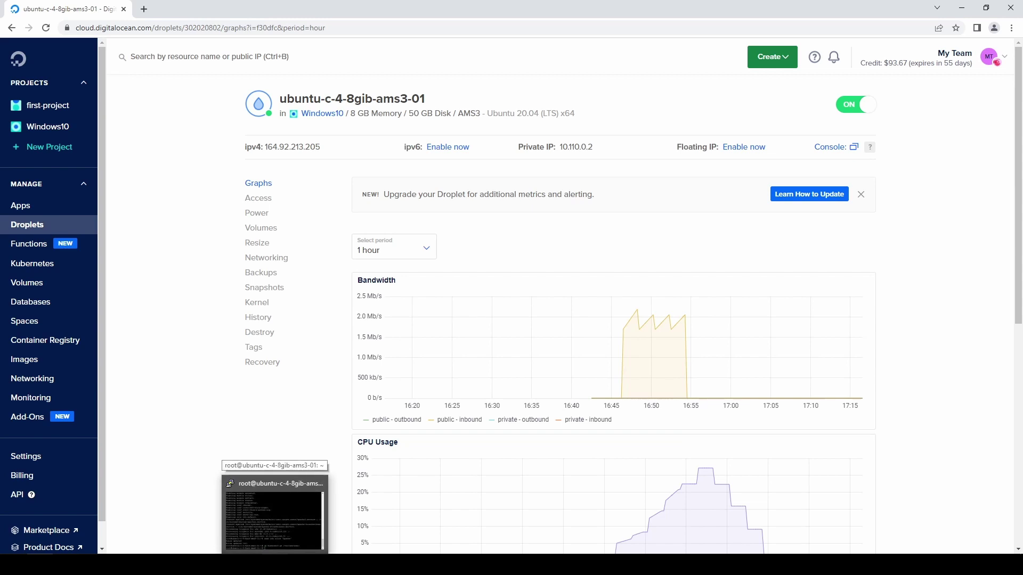